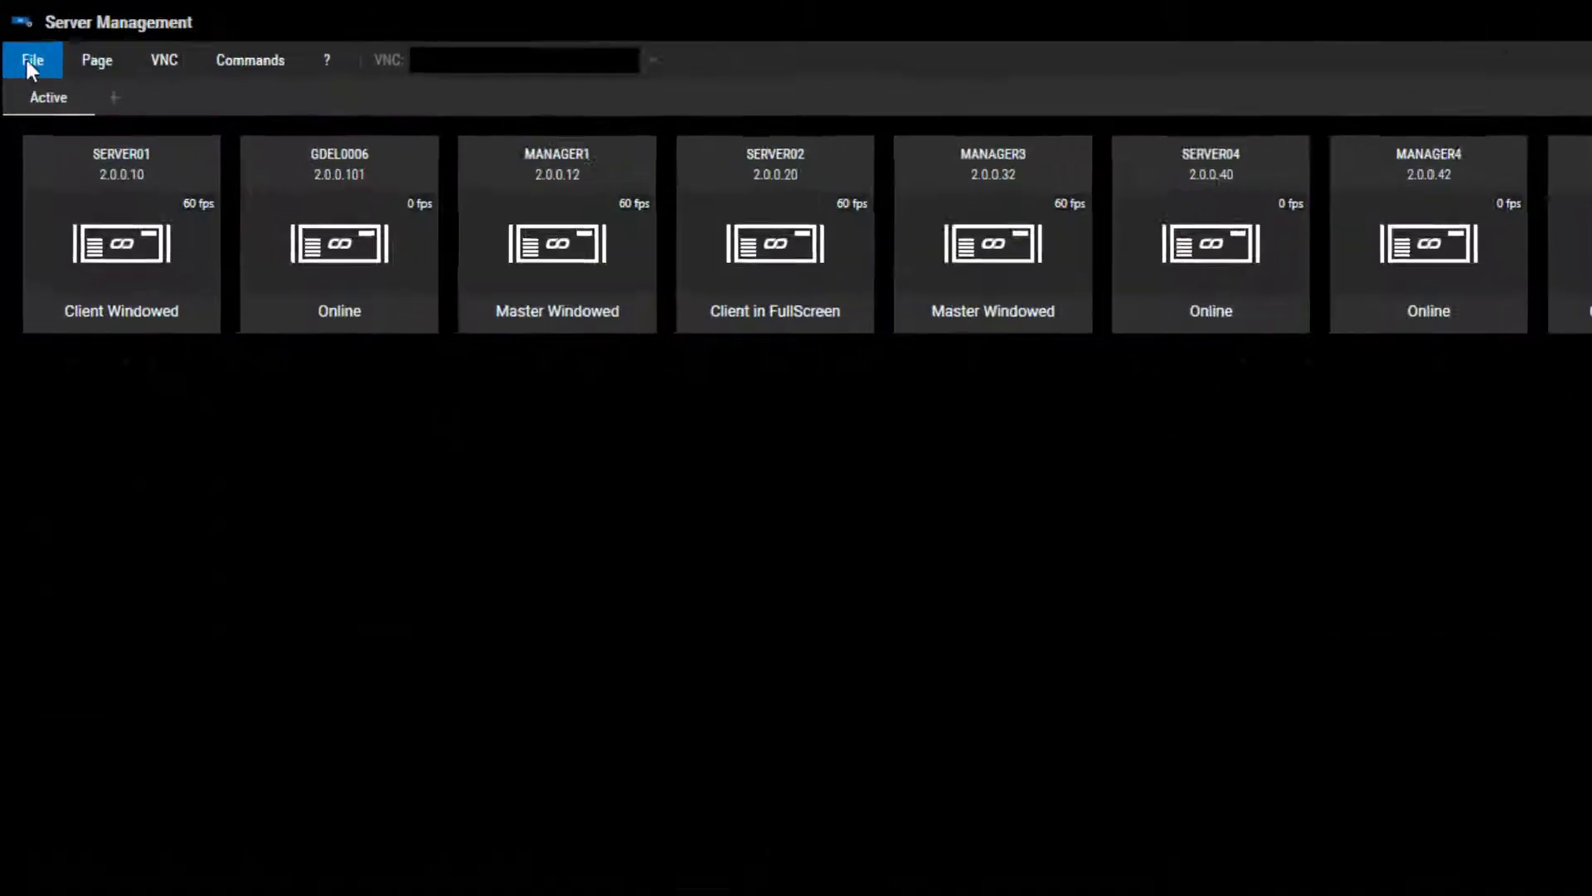
{"action": "left_click", "coordinate": [29, 60]}
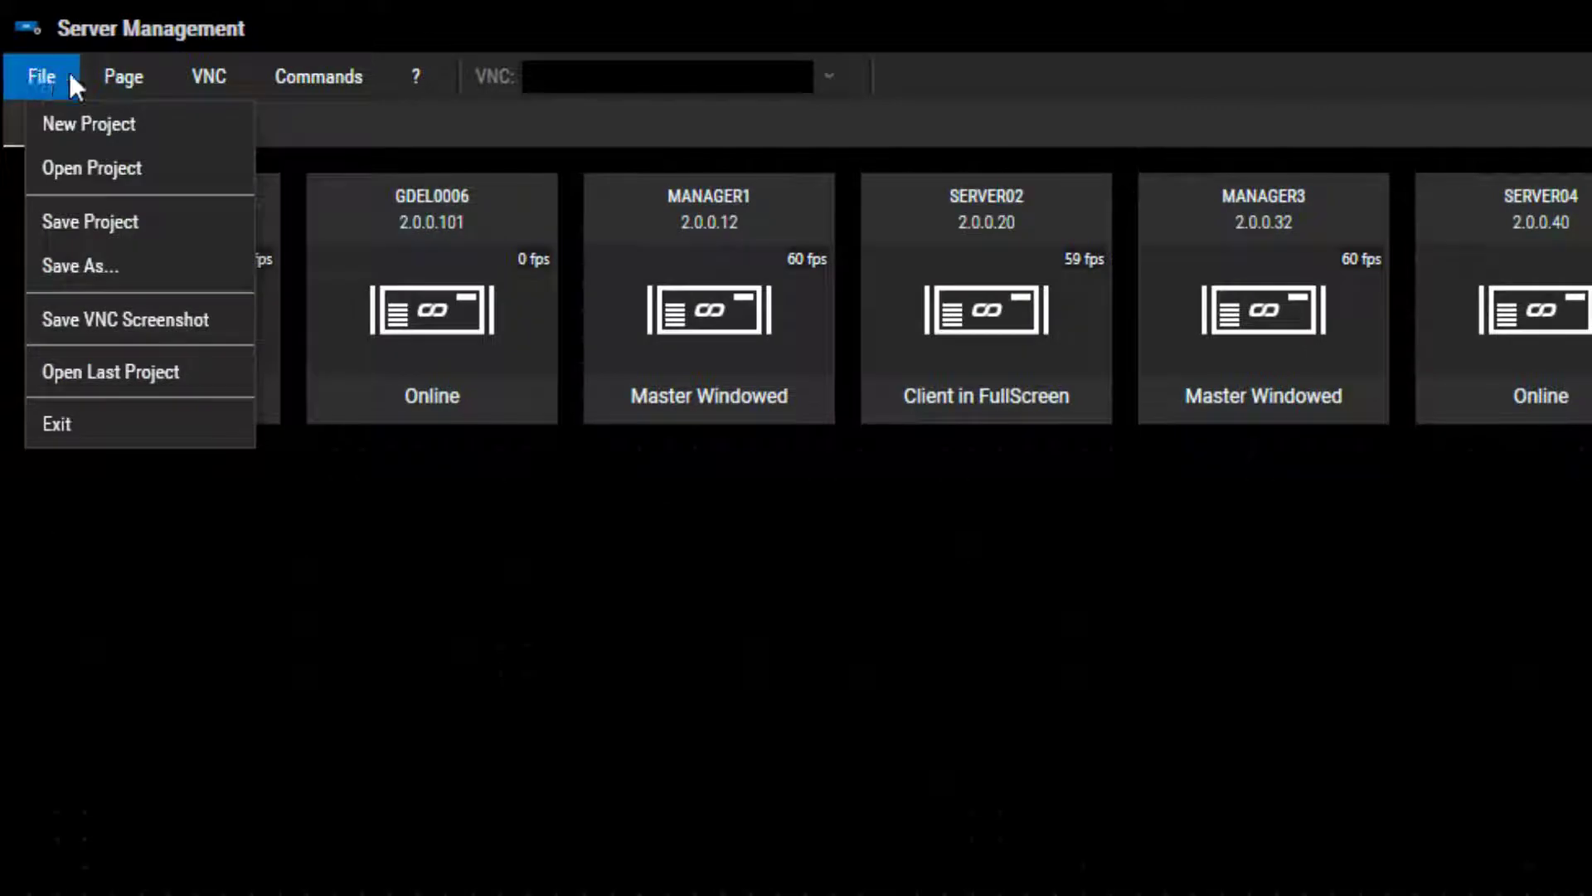
{"action": "mouse_move", "coordinate": [140, 81]}
{"action": "mouse_move", "coordinate": [210, 78]}
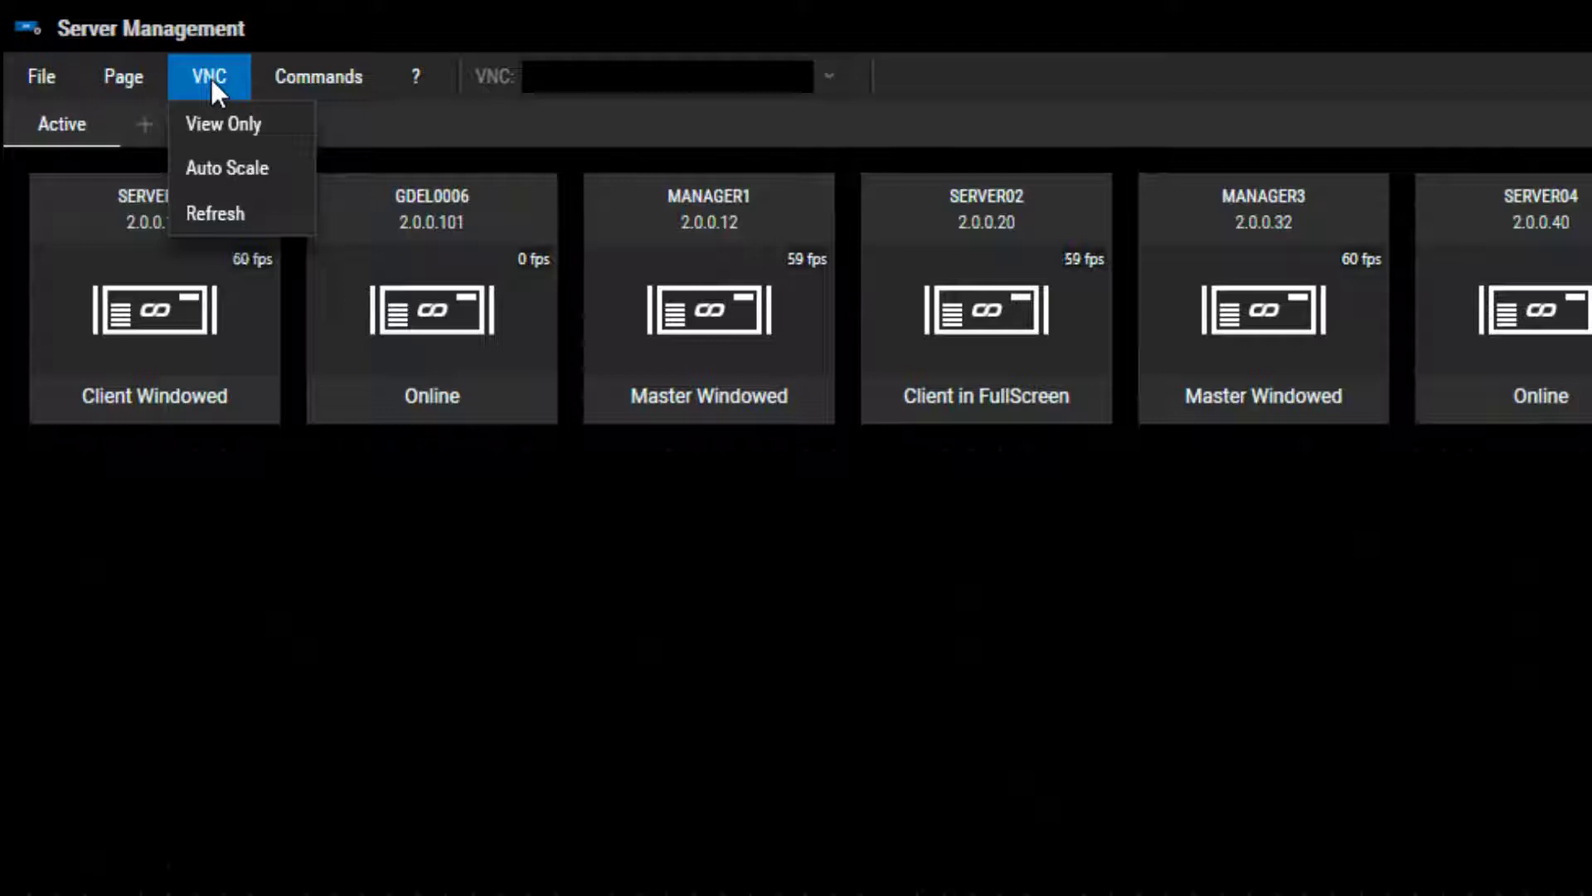
{"action": "mouse_move", "coordinate": [325, 77]}
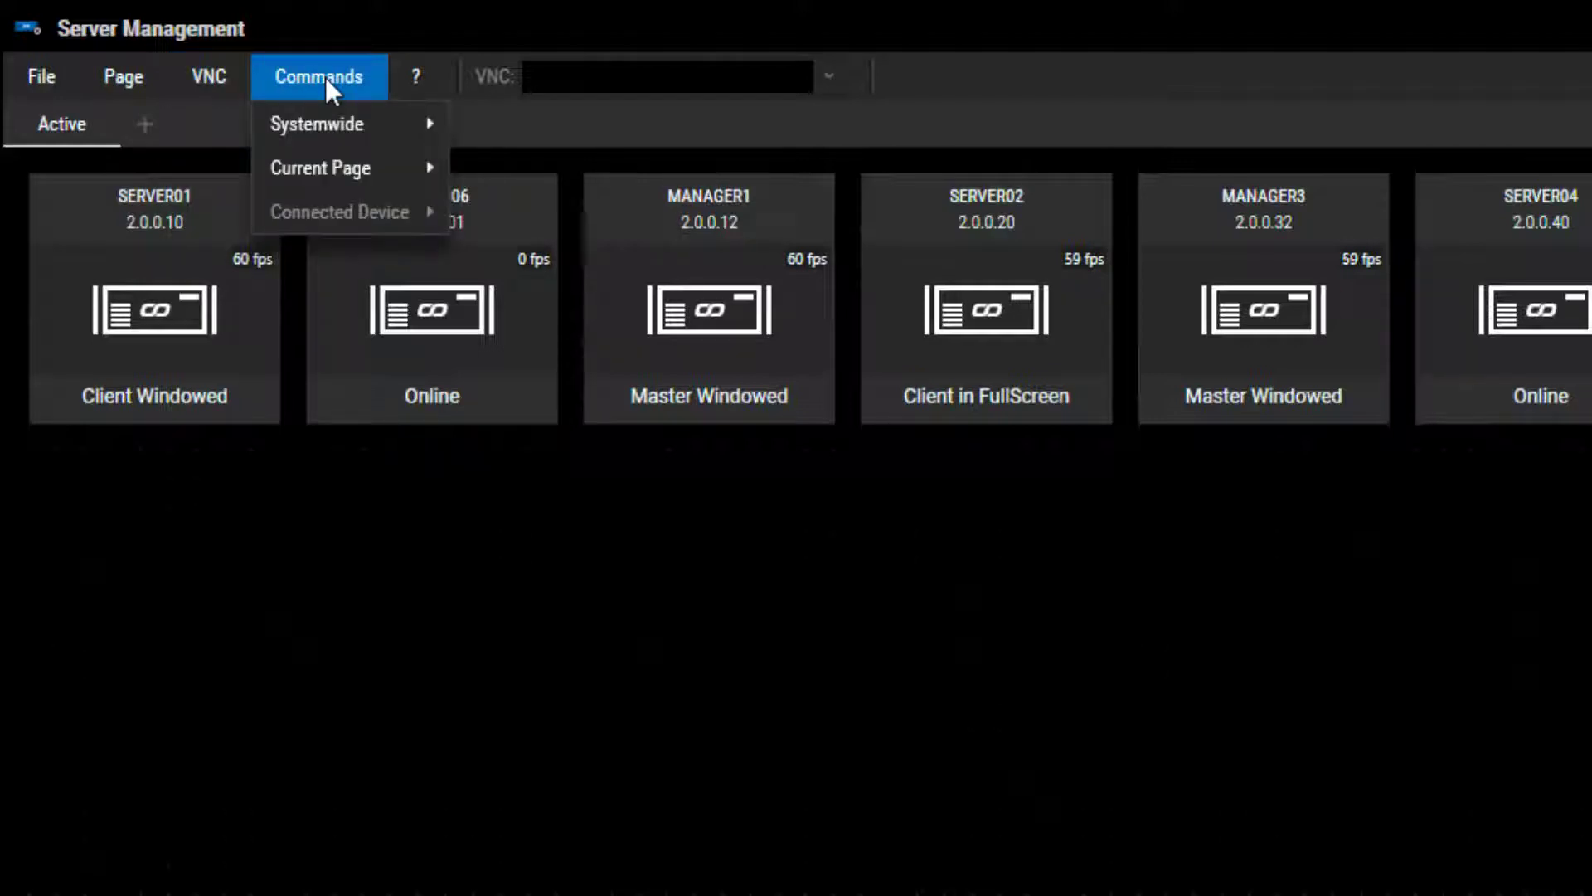
{"action": "mouse_move", "coordinate": [327, 130]}
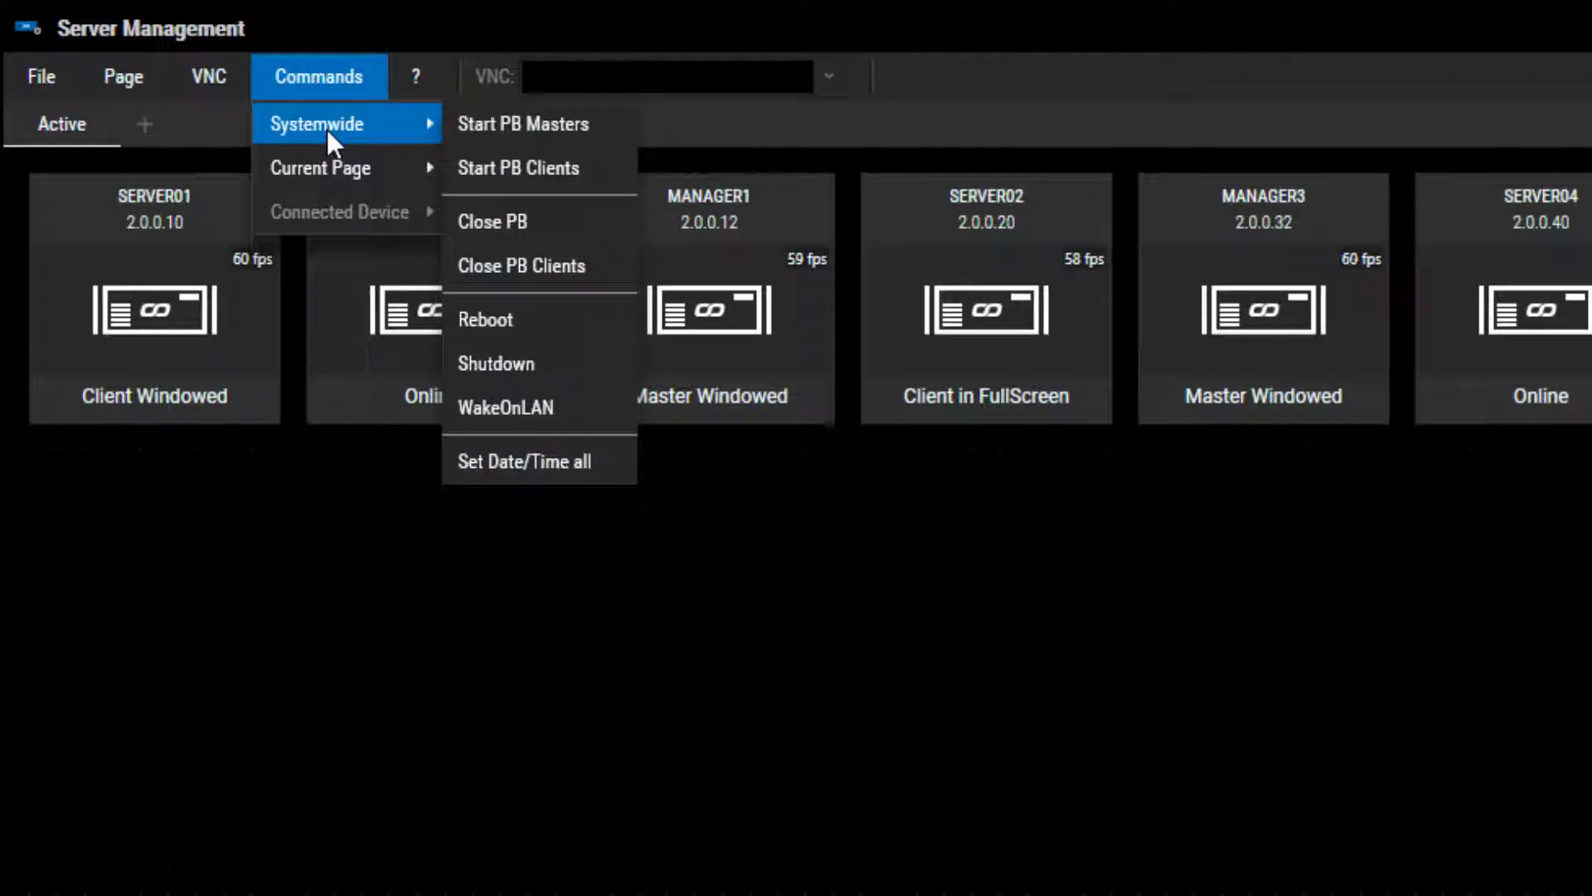
{"action": "mouse_move", "coordinate": [335, 171]}
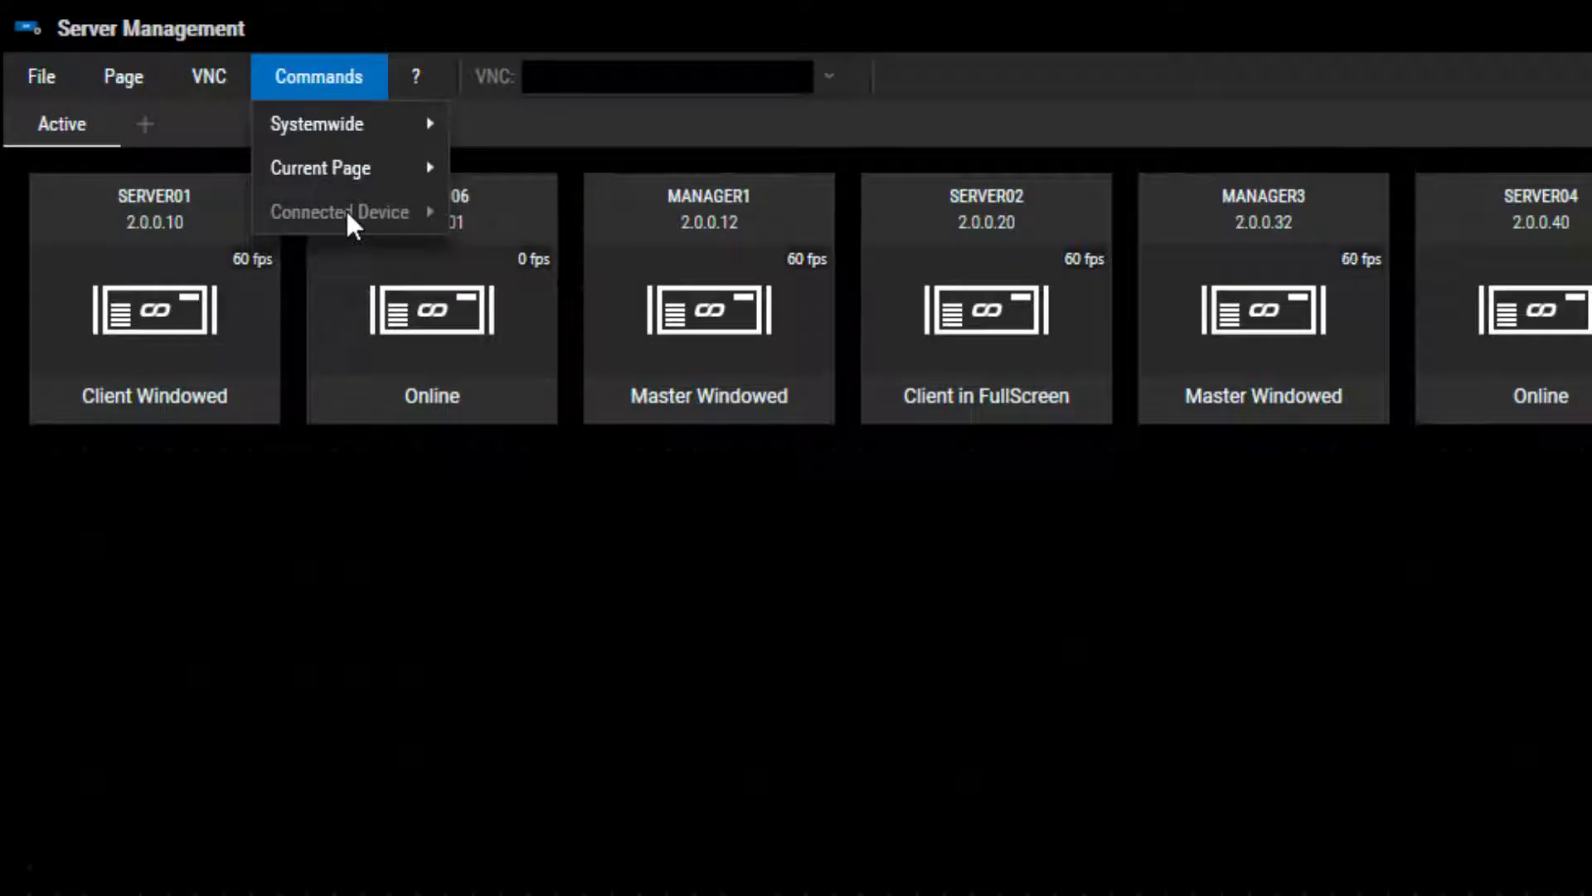
{"action": "left_click", "coordinate": [346, 77]}
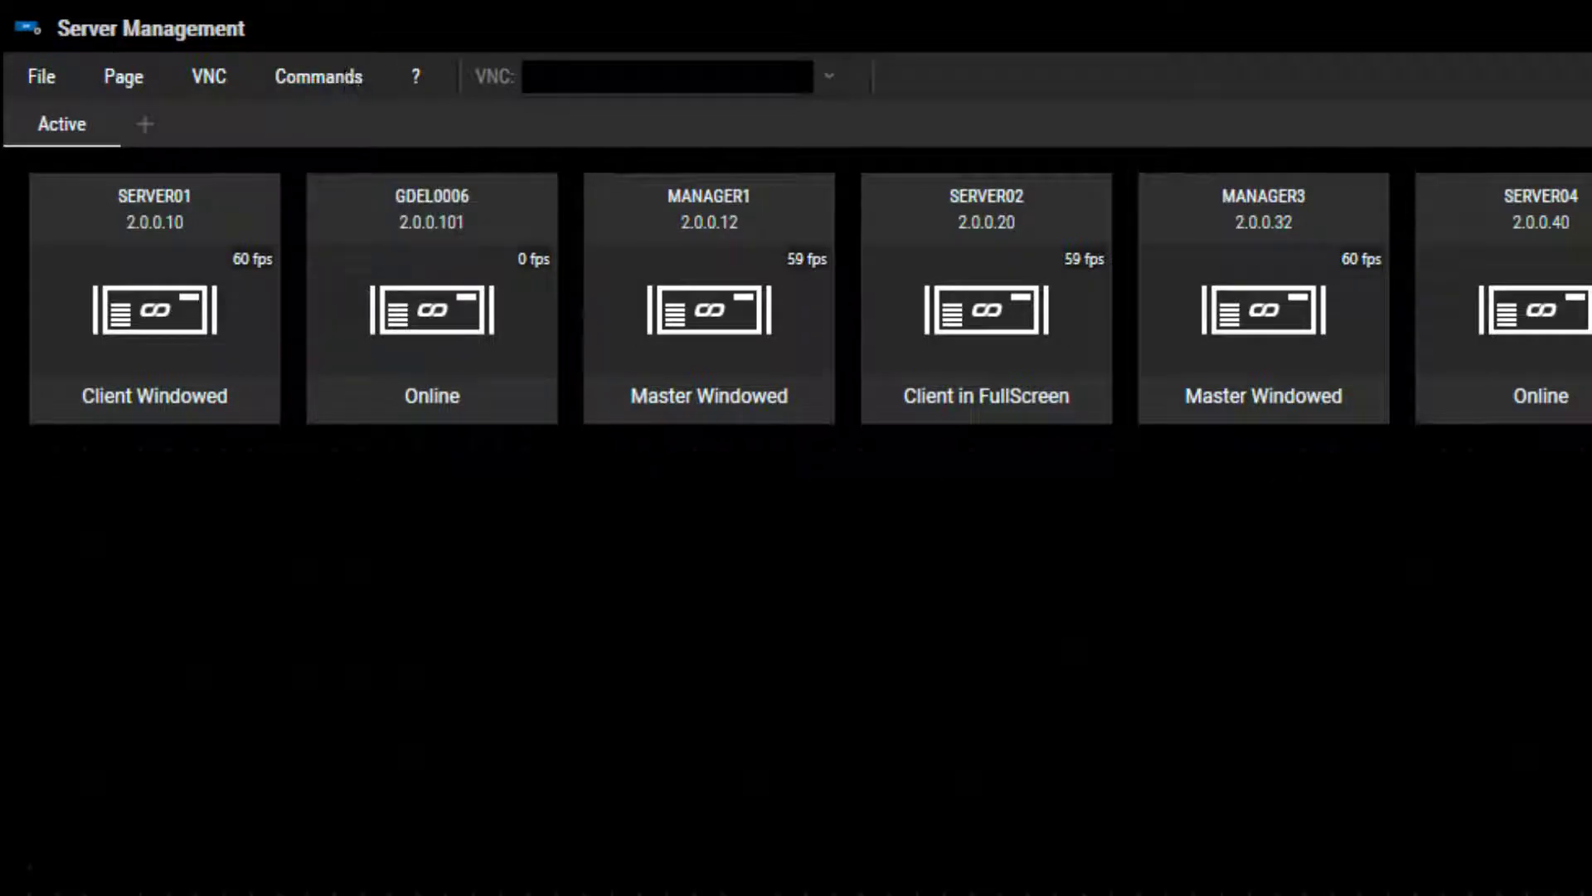
Connect by VNC to 2.0.0.72 with the VNC password to view its Pandoras Box project
{"action": "left_click", "coordinate": [828, 78]}
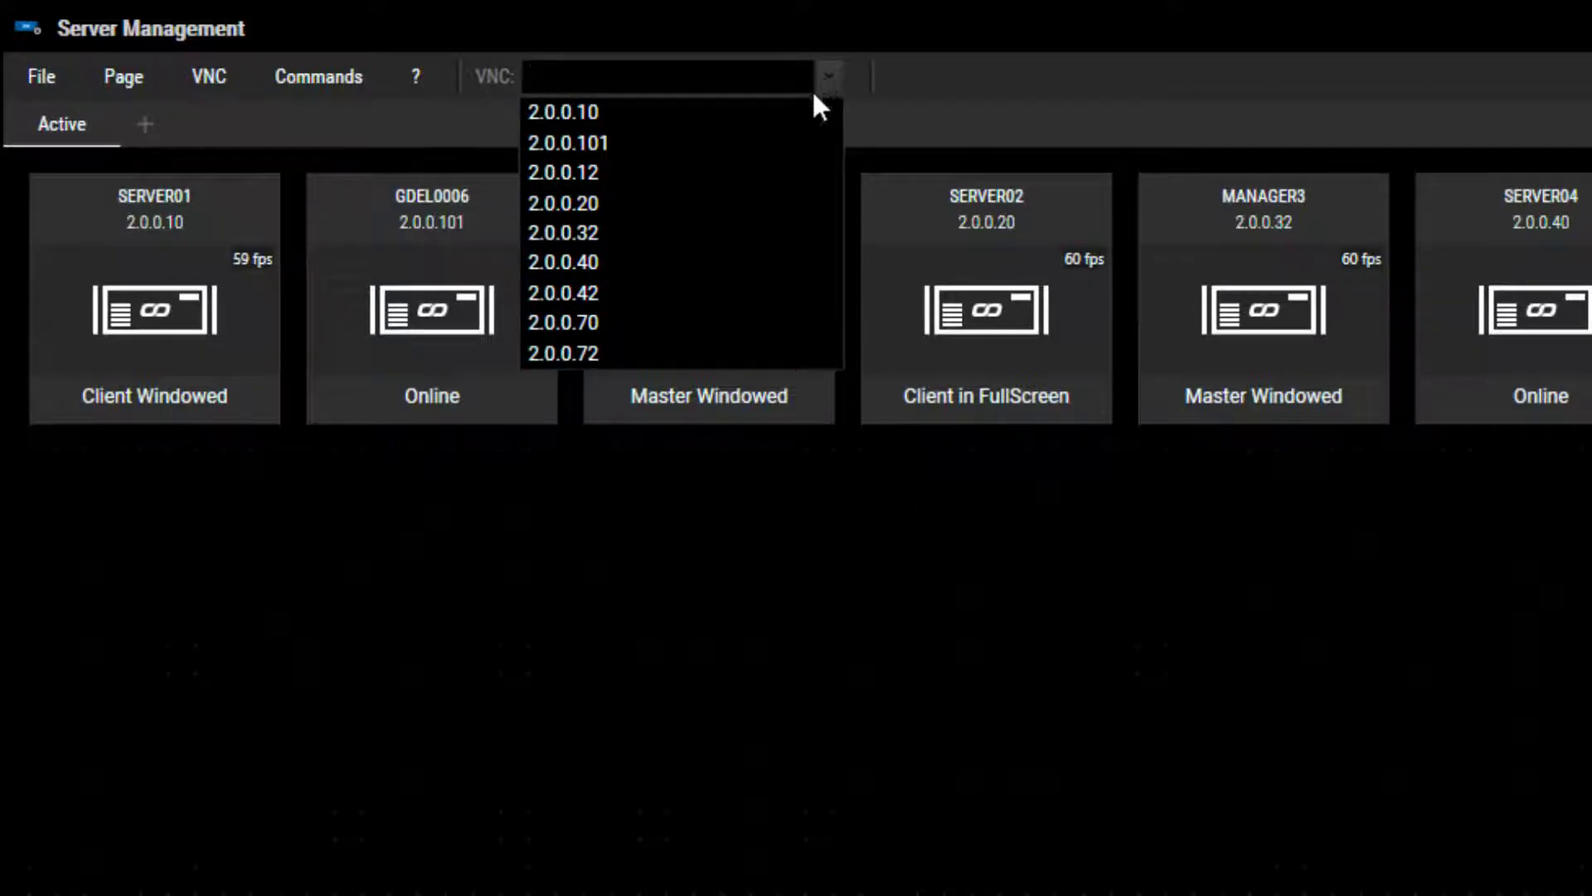
{"action": "left_click", "coordinate": [768, 352]}
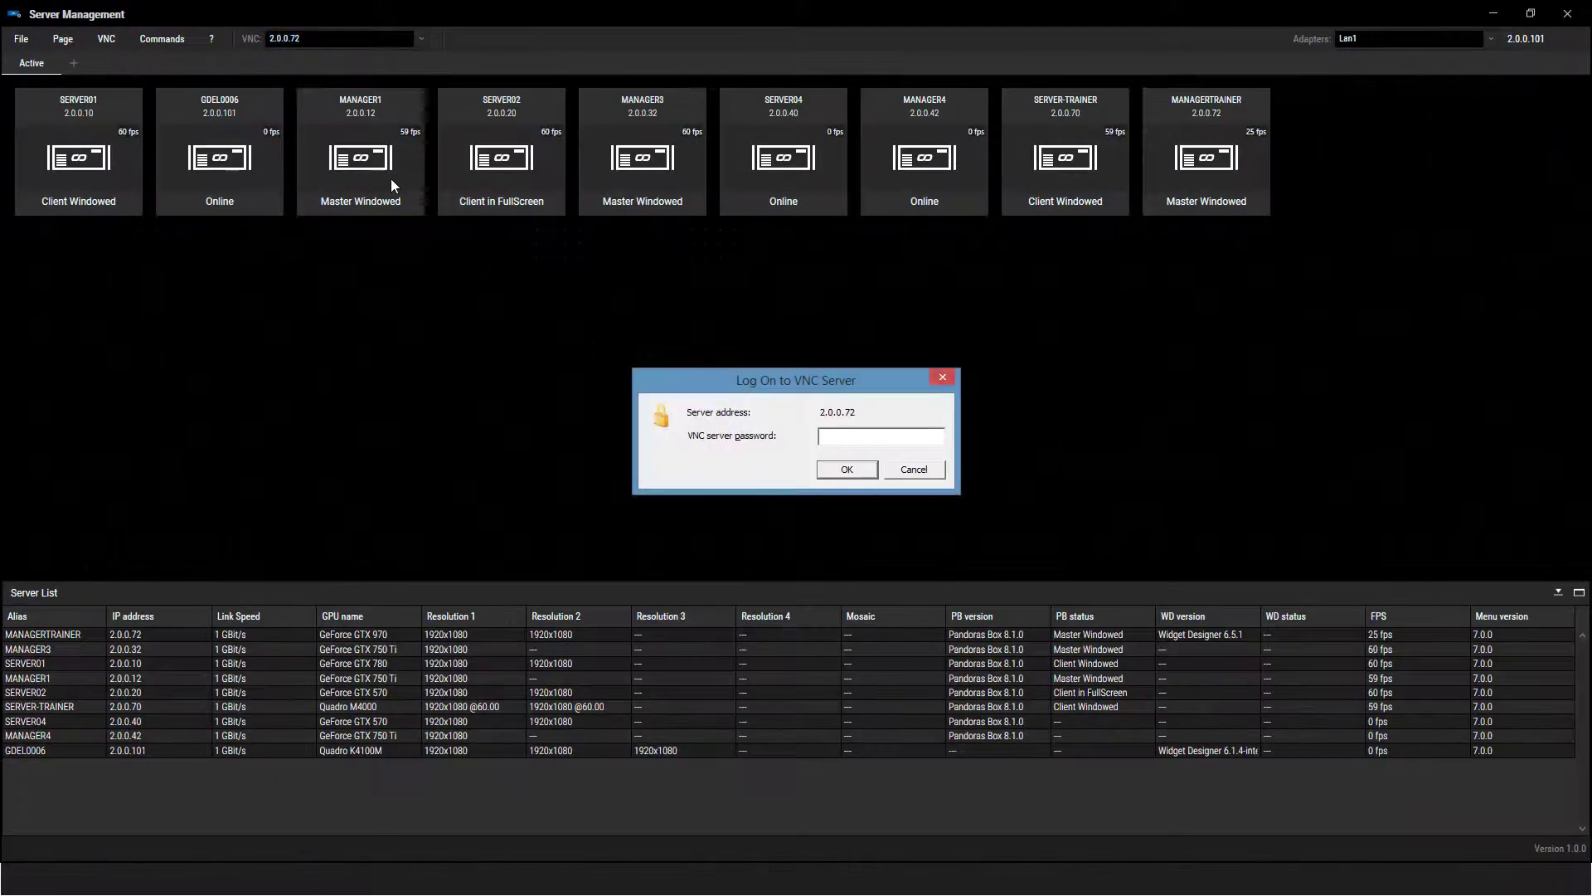
{"action": "type", "text": "*********"}
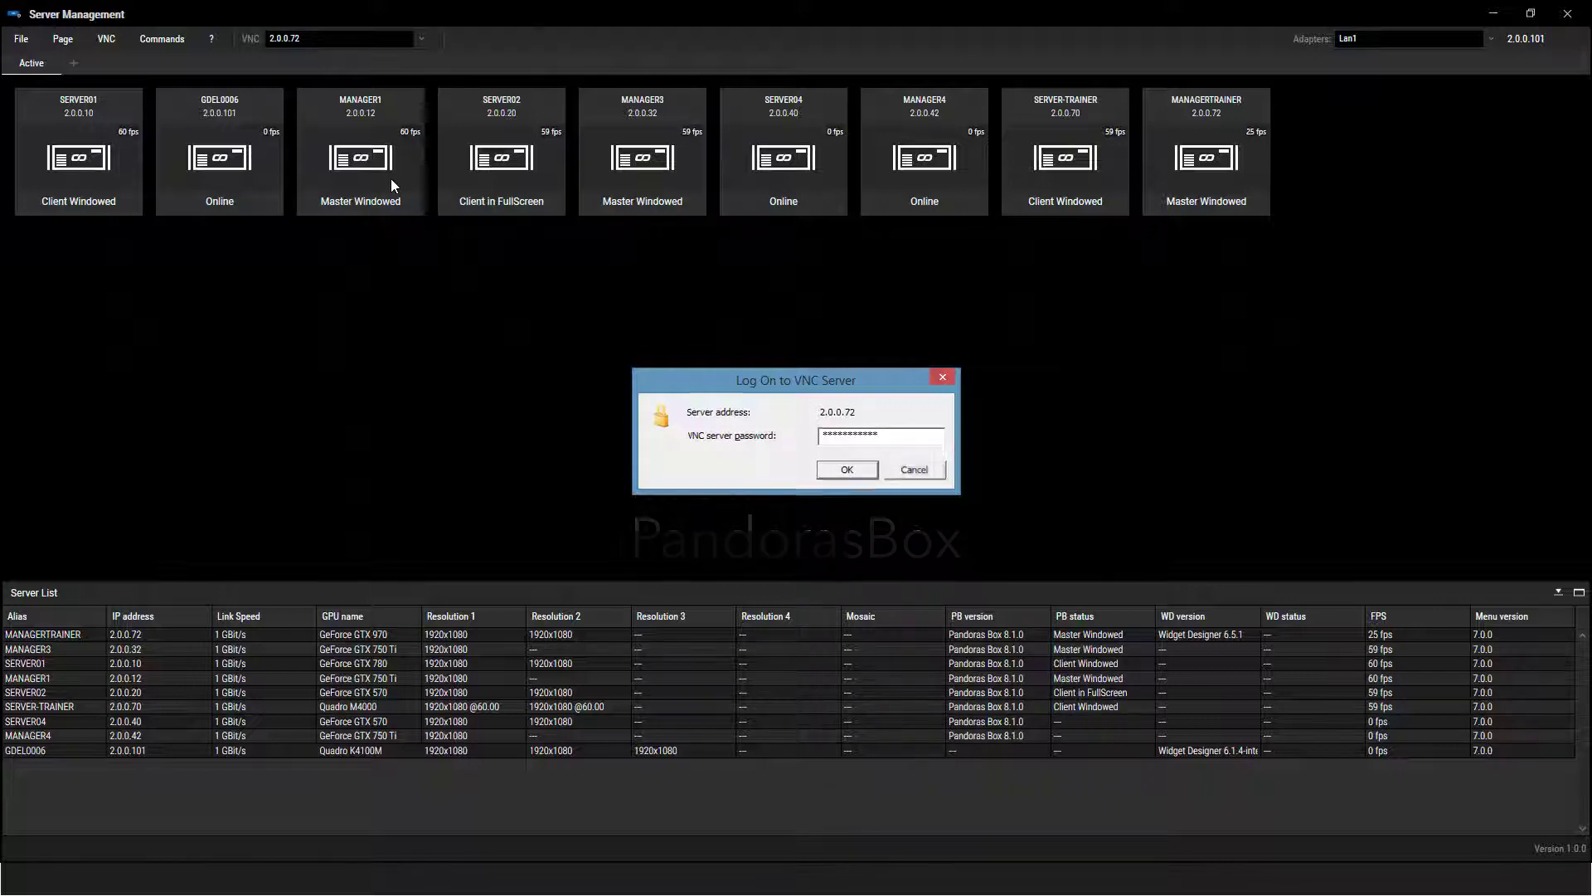
{"action": "key", "text": "Return"}
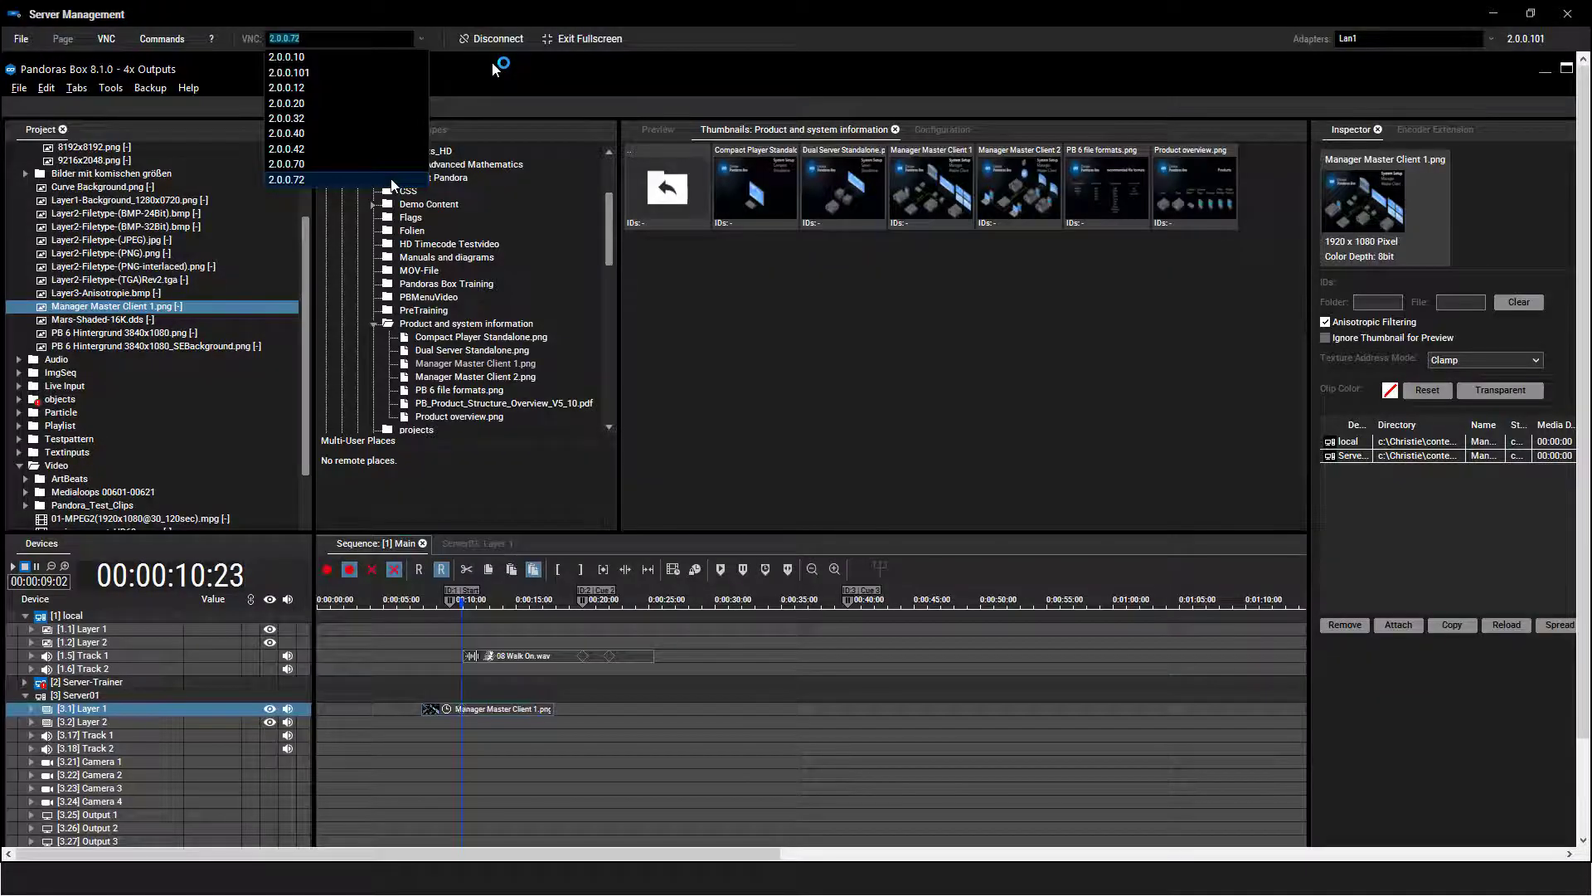
{"action": "left_click", "coordinate": [439, 8]}
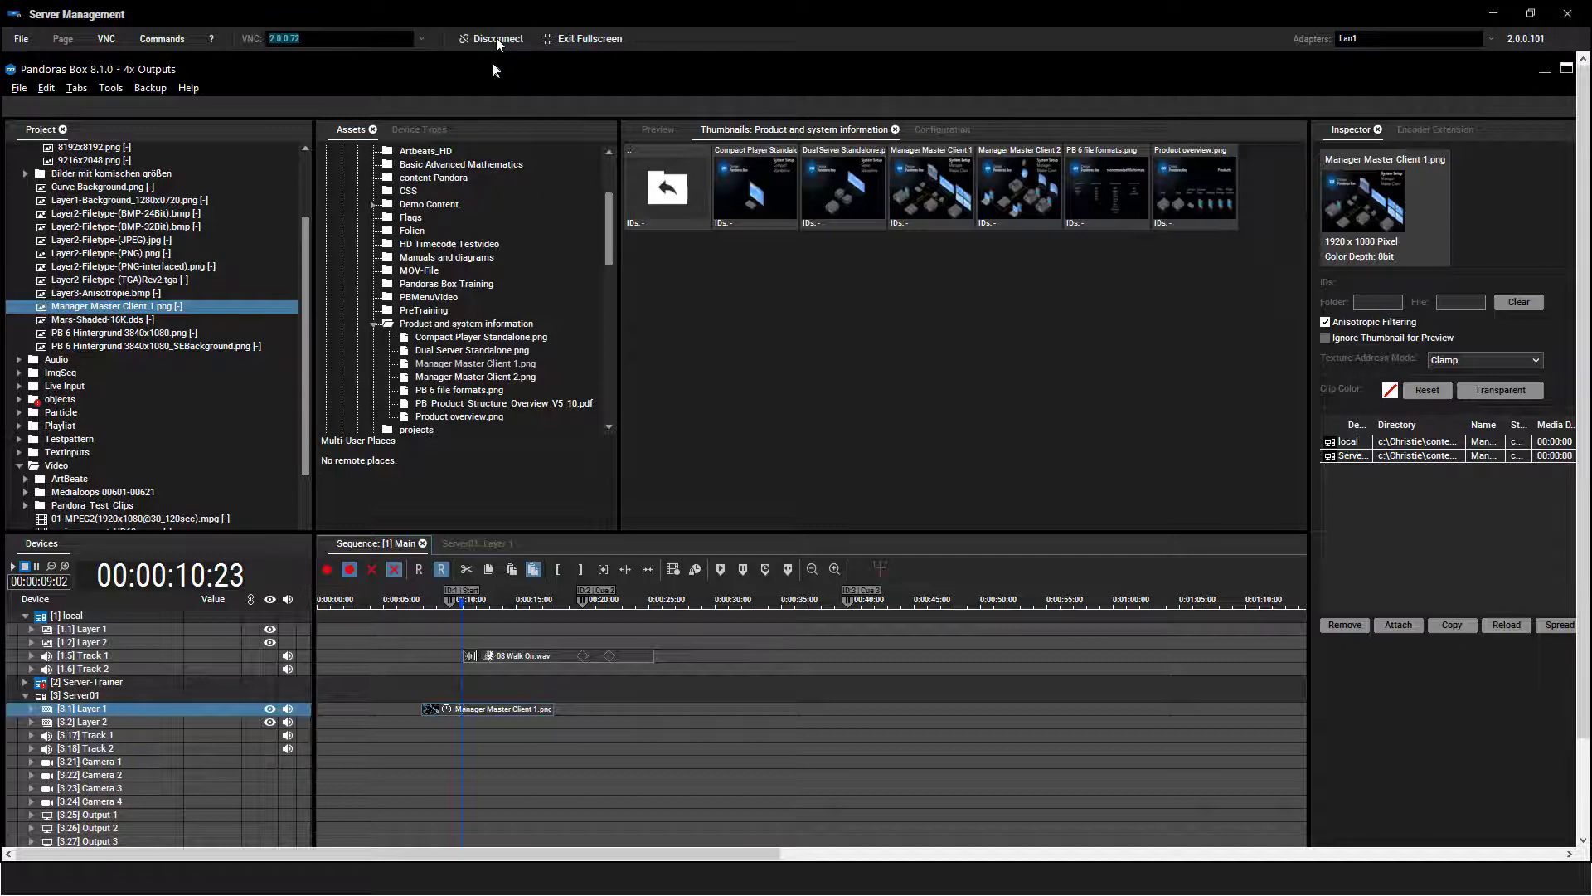
Disconnect from 2.0.0.72 and keep Lan1 as the network adapter
{"action": "left_click", "coordinate": [496, 37]}
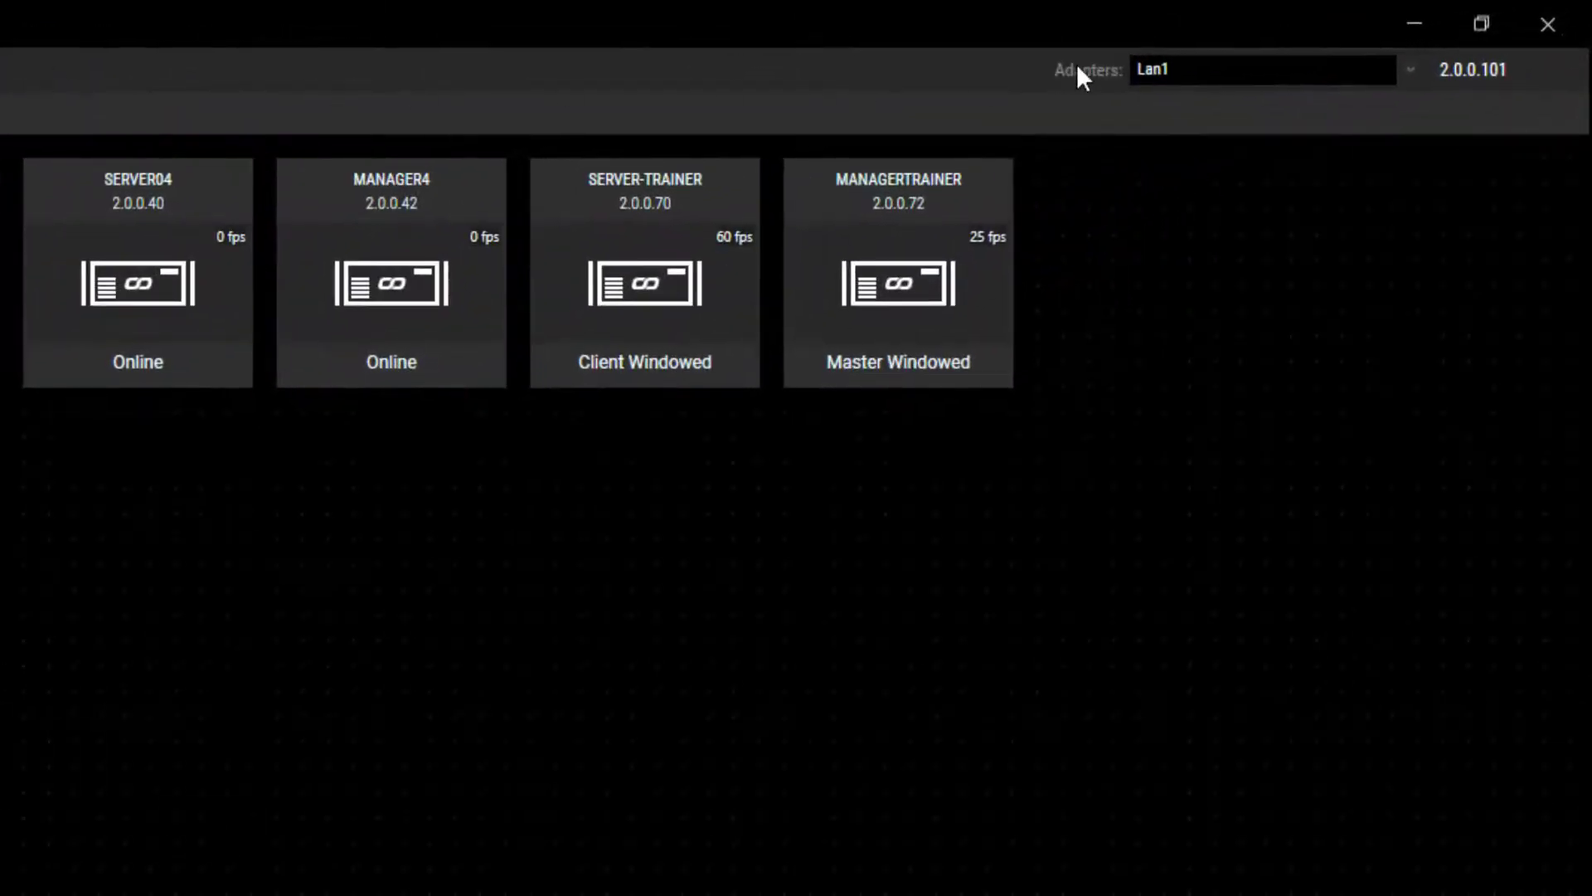
{"action": "left_click", "coordinate": [1411, 72]}
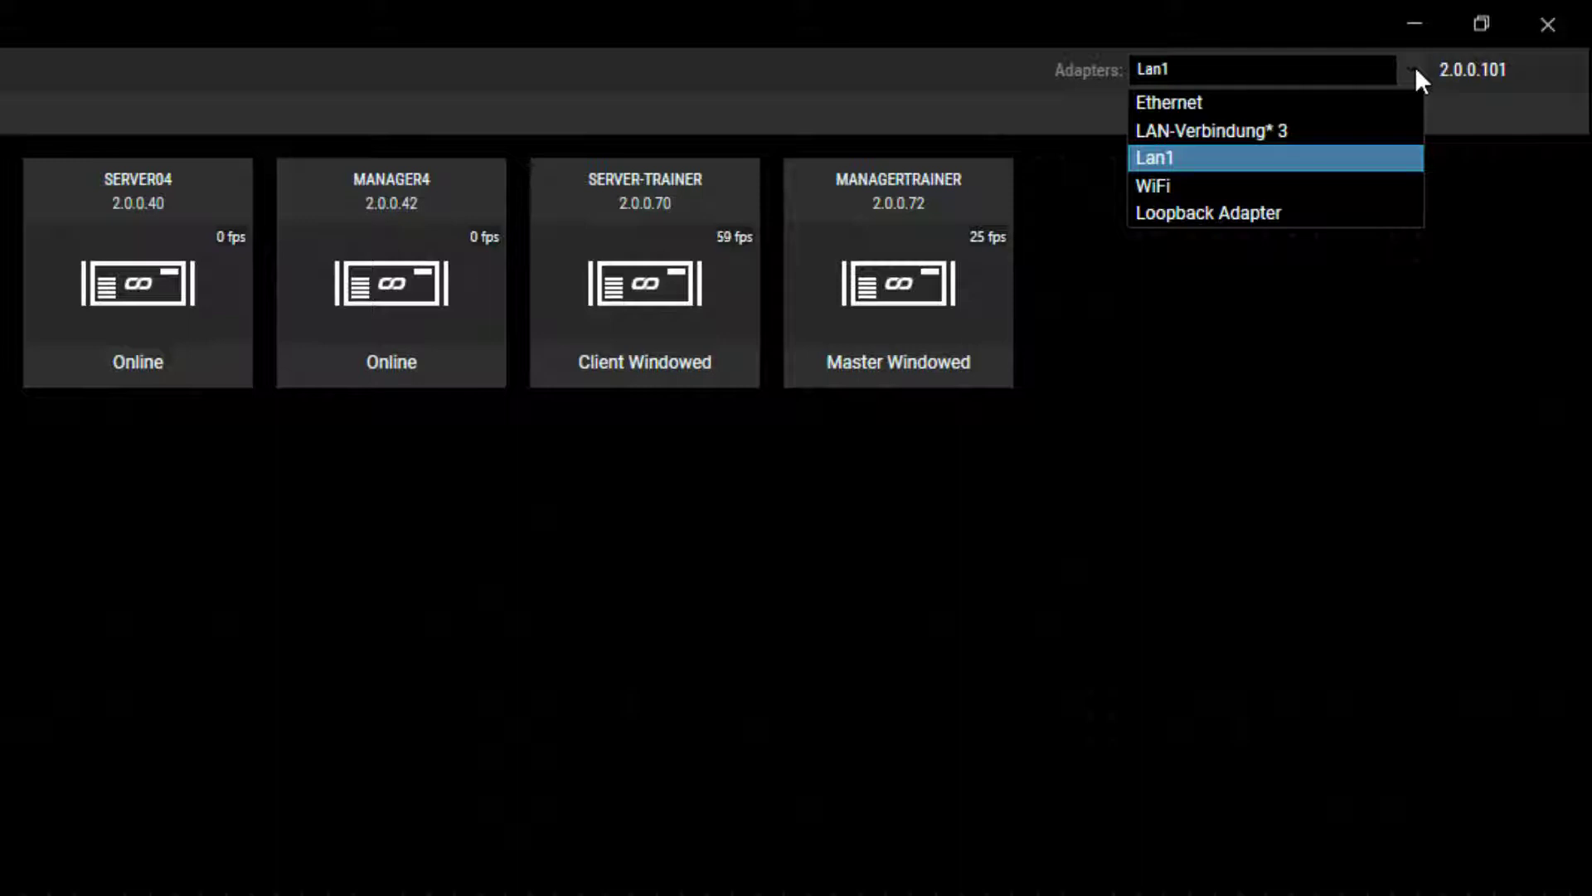
{"action": "left_click", "coordinate": [1416, 71]}
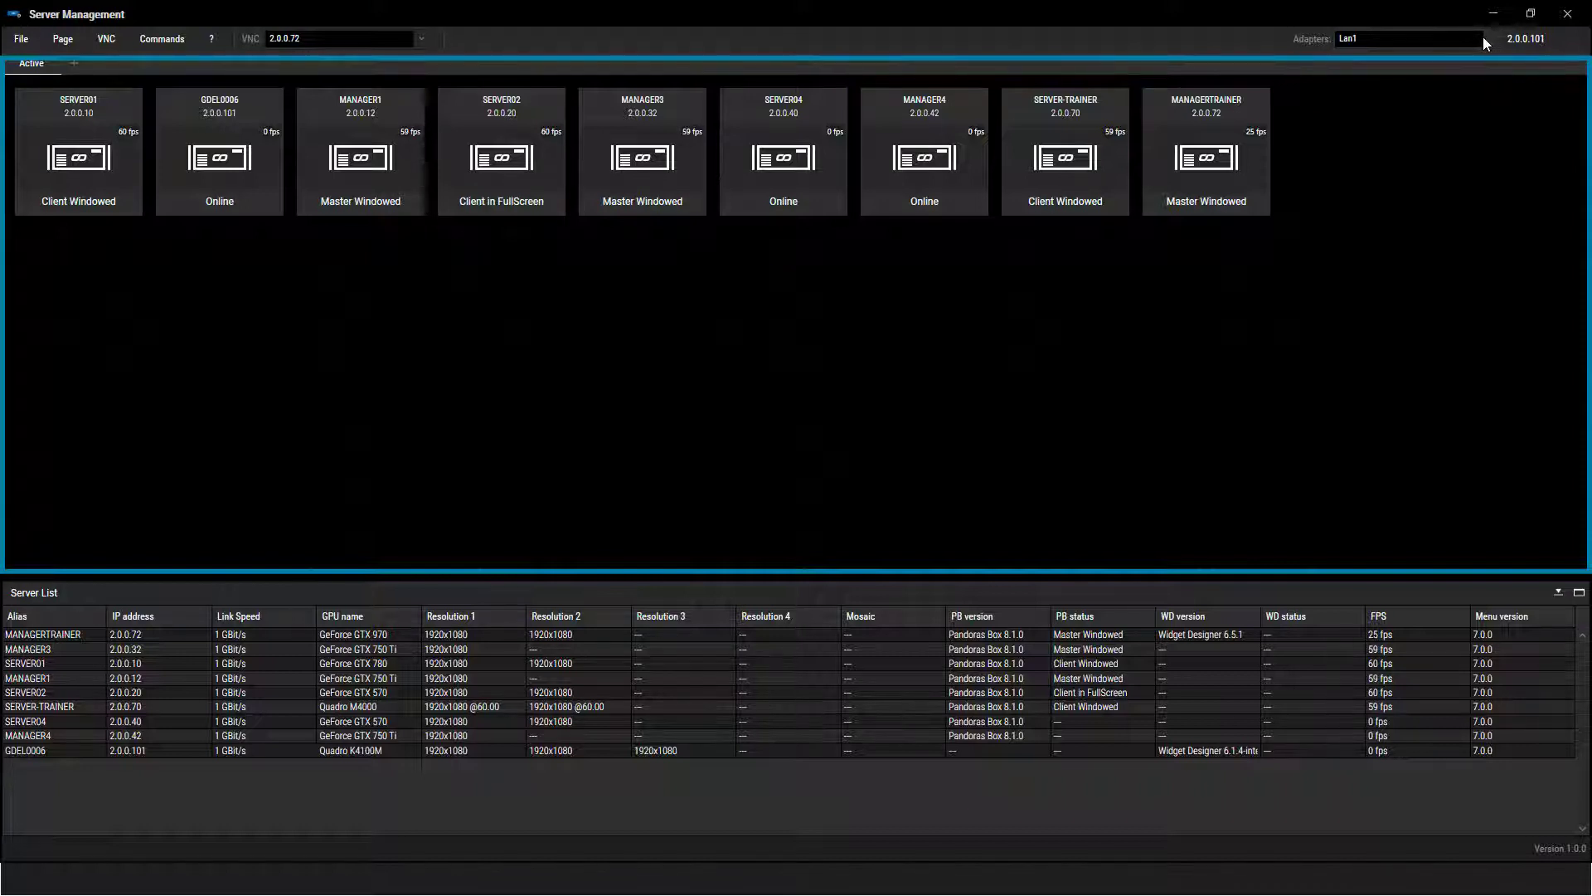
{"action": "left_click", "coordinate": [259, 210]}
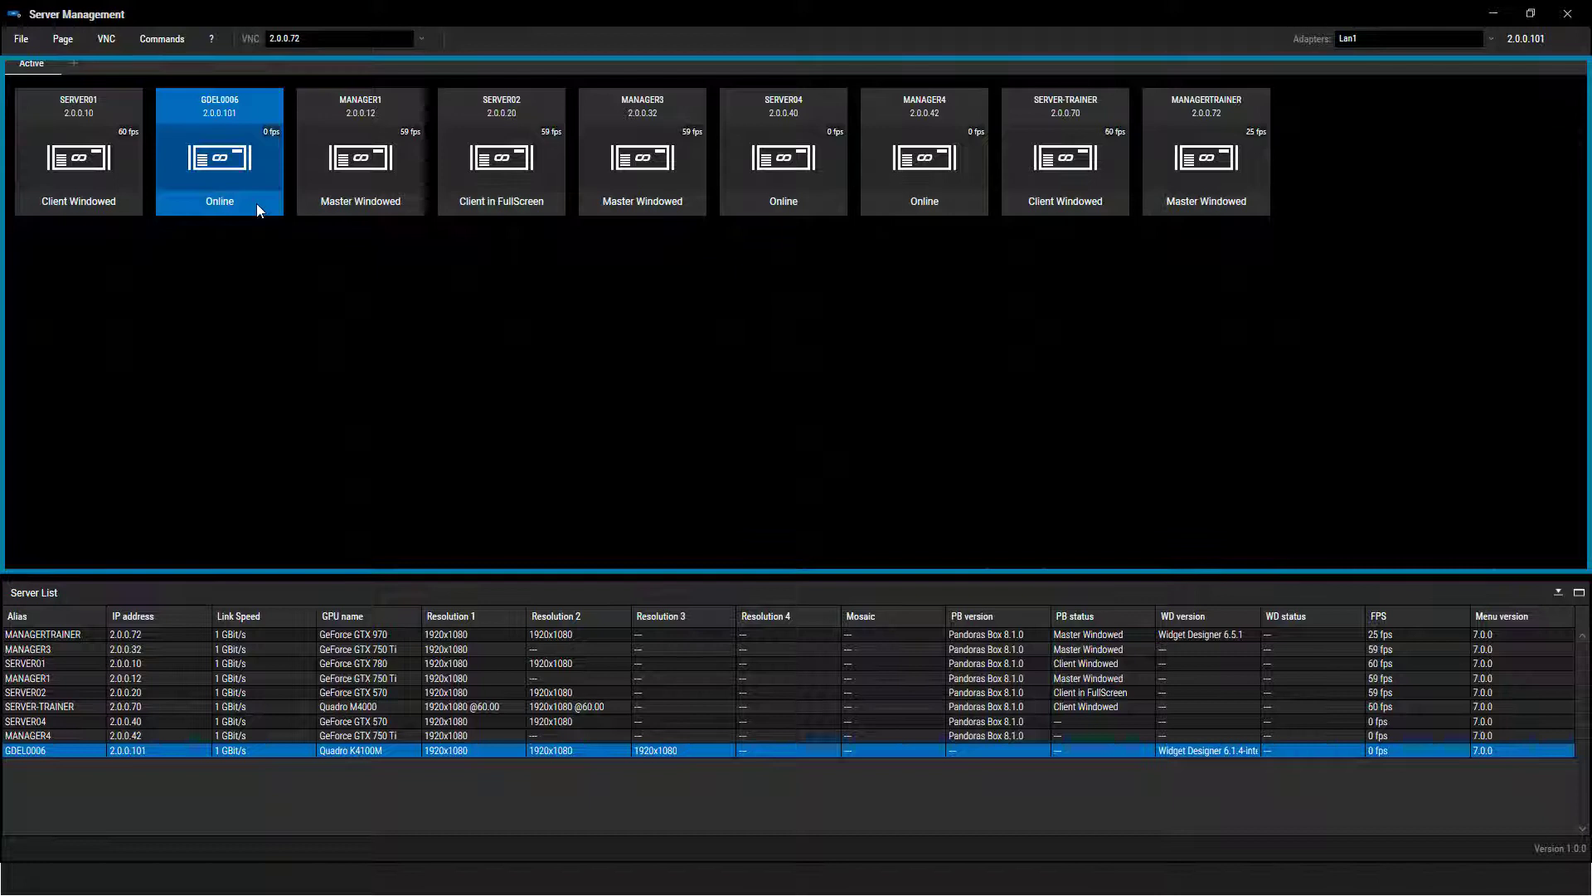
{"action": "left_click", "coordinate": [361, 208]}
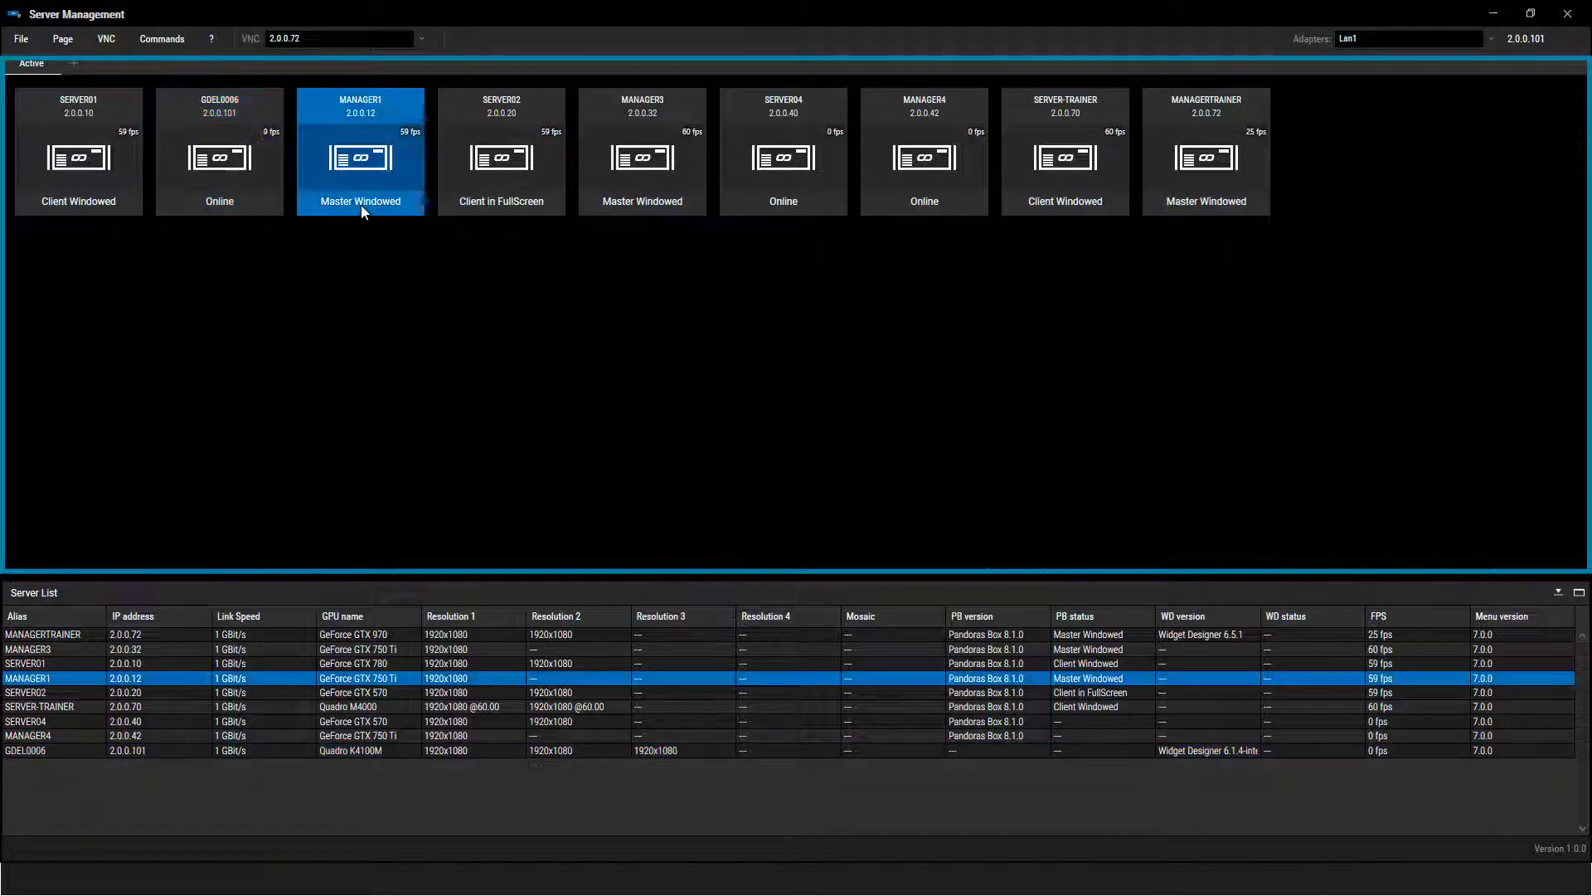
{"action": "left_click", "coordinate": [485, 202]}
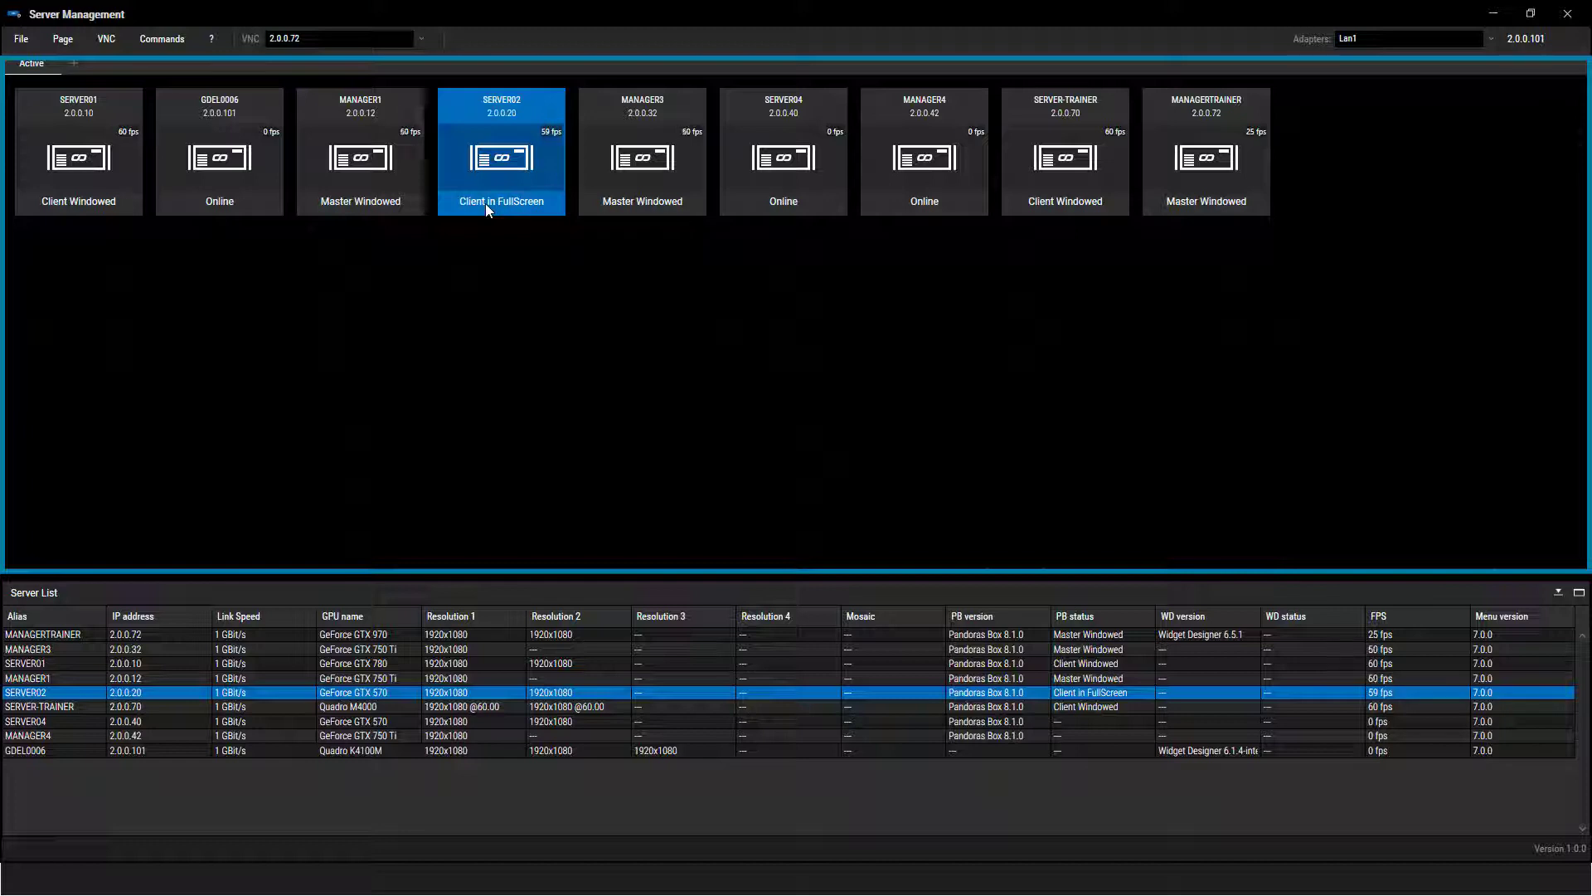
{"action": "double_click", "coordinate": [73, 159]}
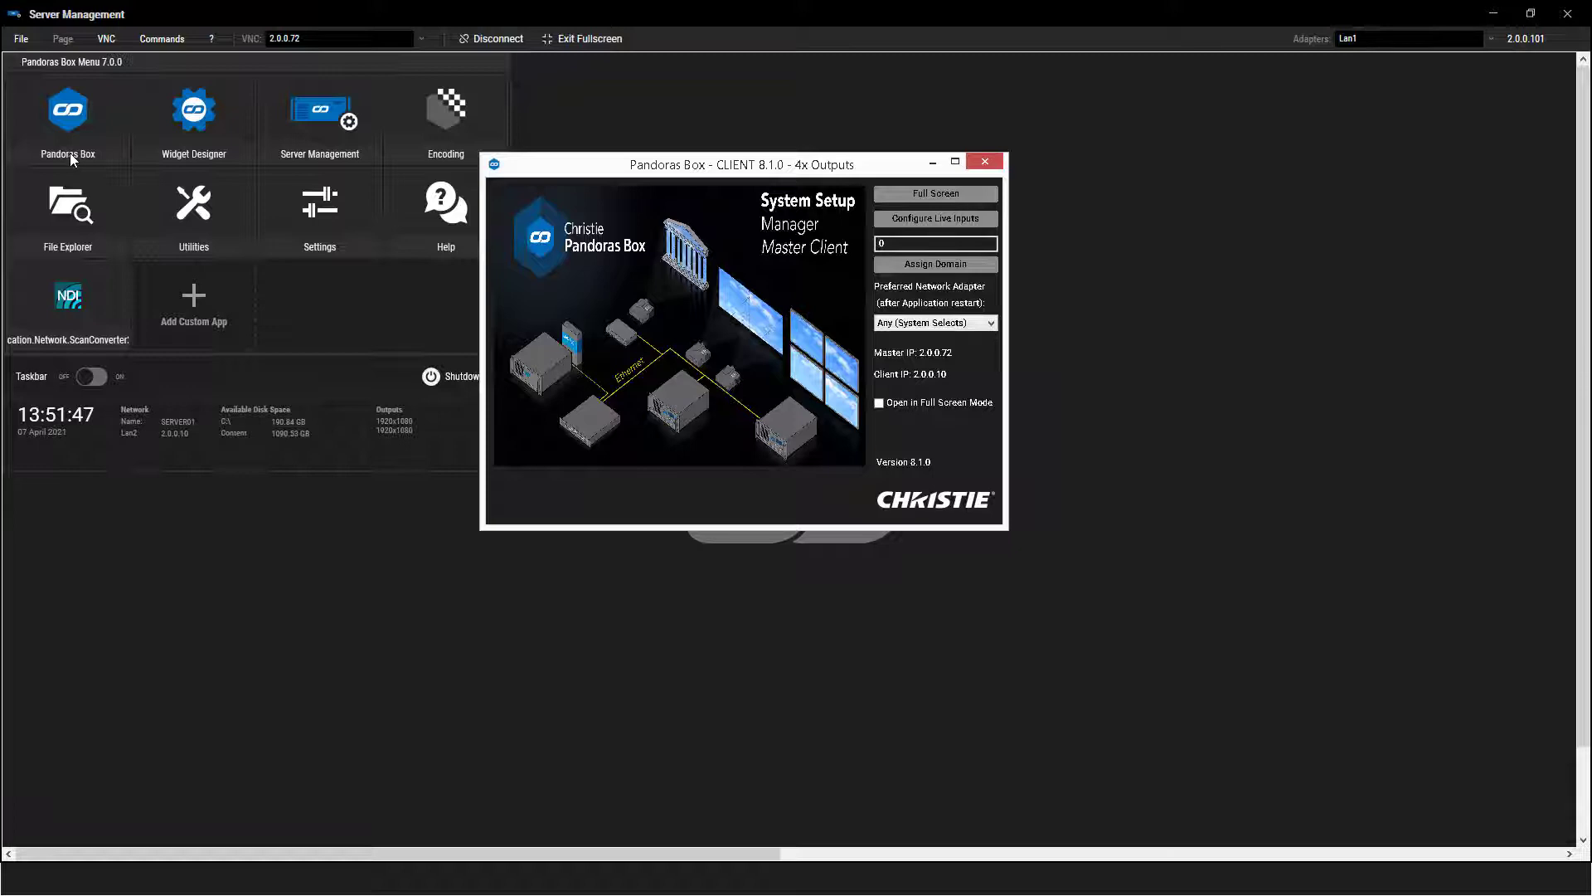
{"action": "left_click", "coordinate": [497, 38]}
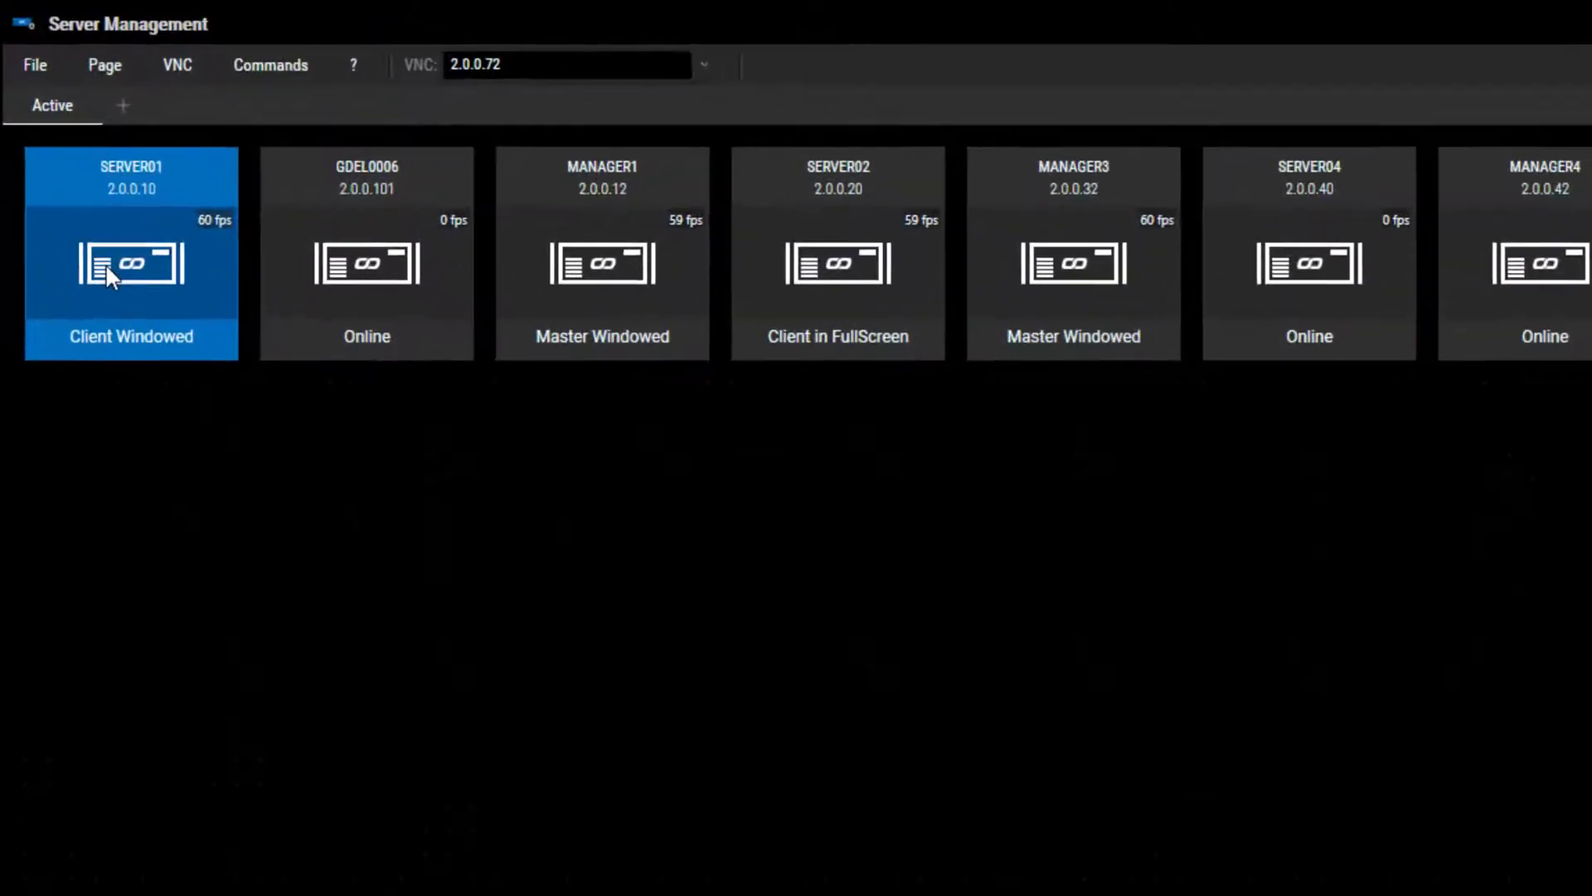
{"action": "right_click", "coordinate": [108, 274]}
{"action": "mouse_move", "coordinate": [176, 330]}
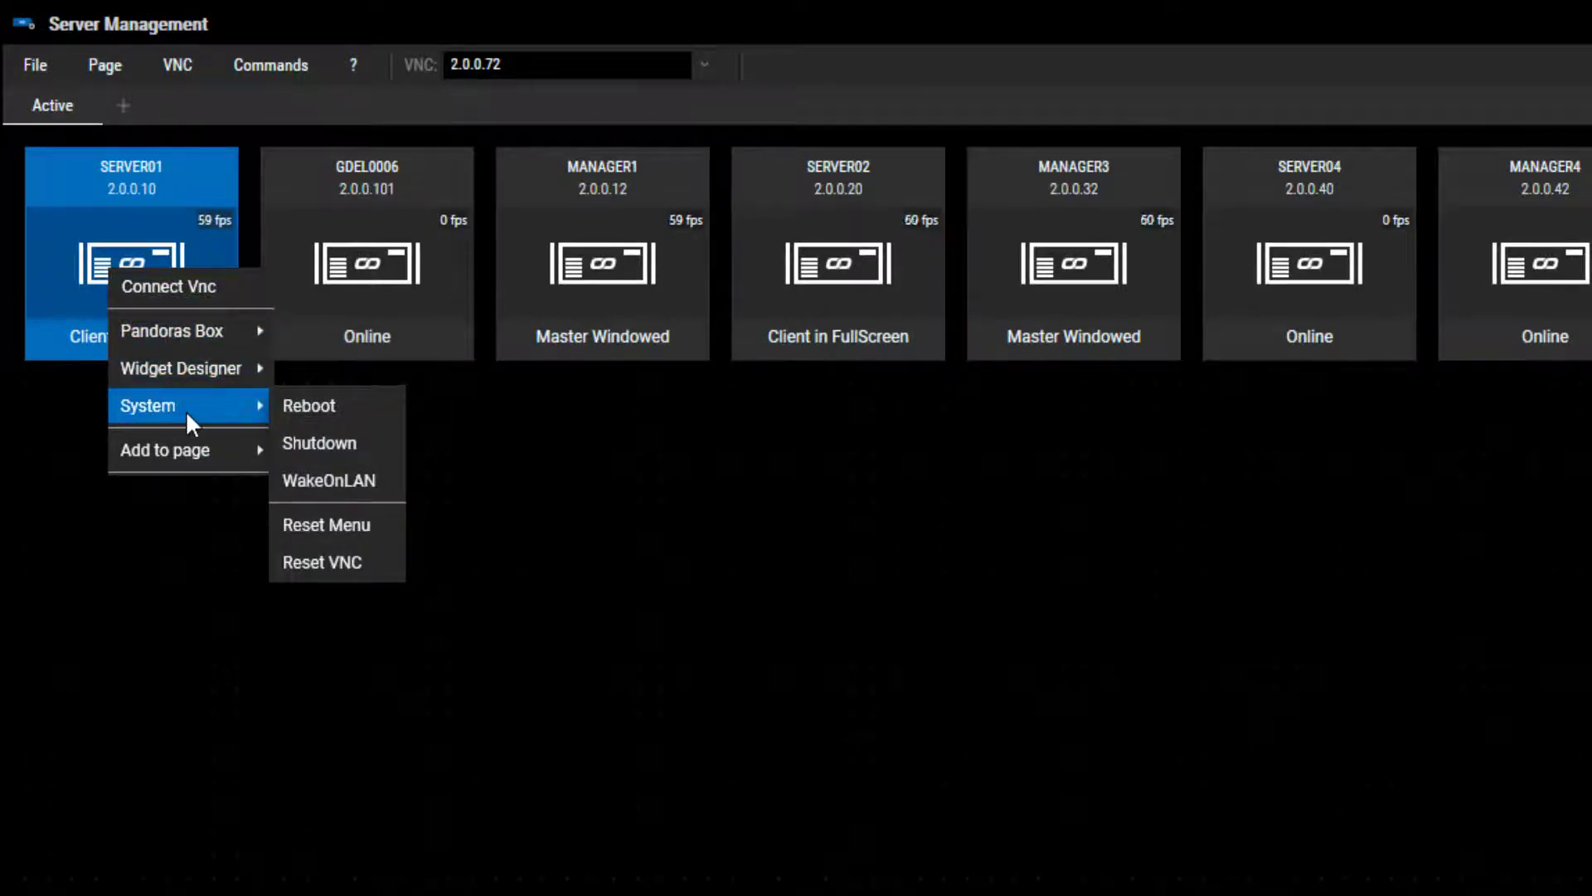
{"action": "mouse_move", "coordinate": [194, 450]}
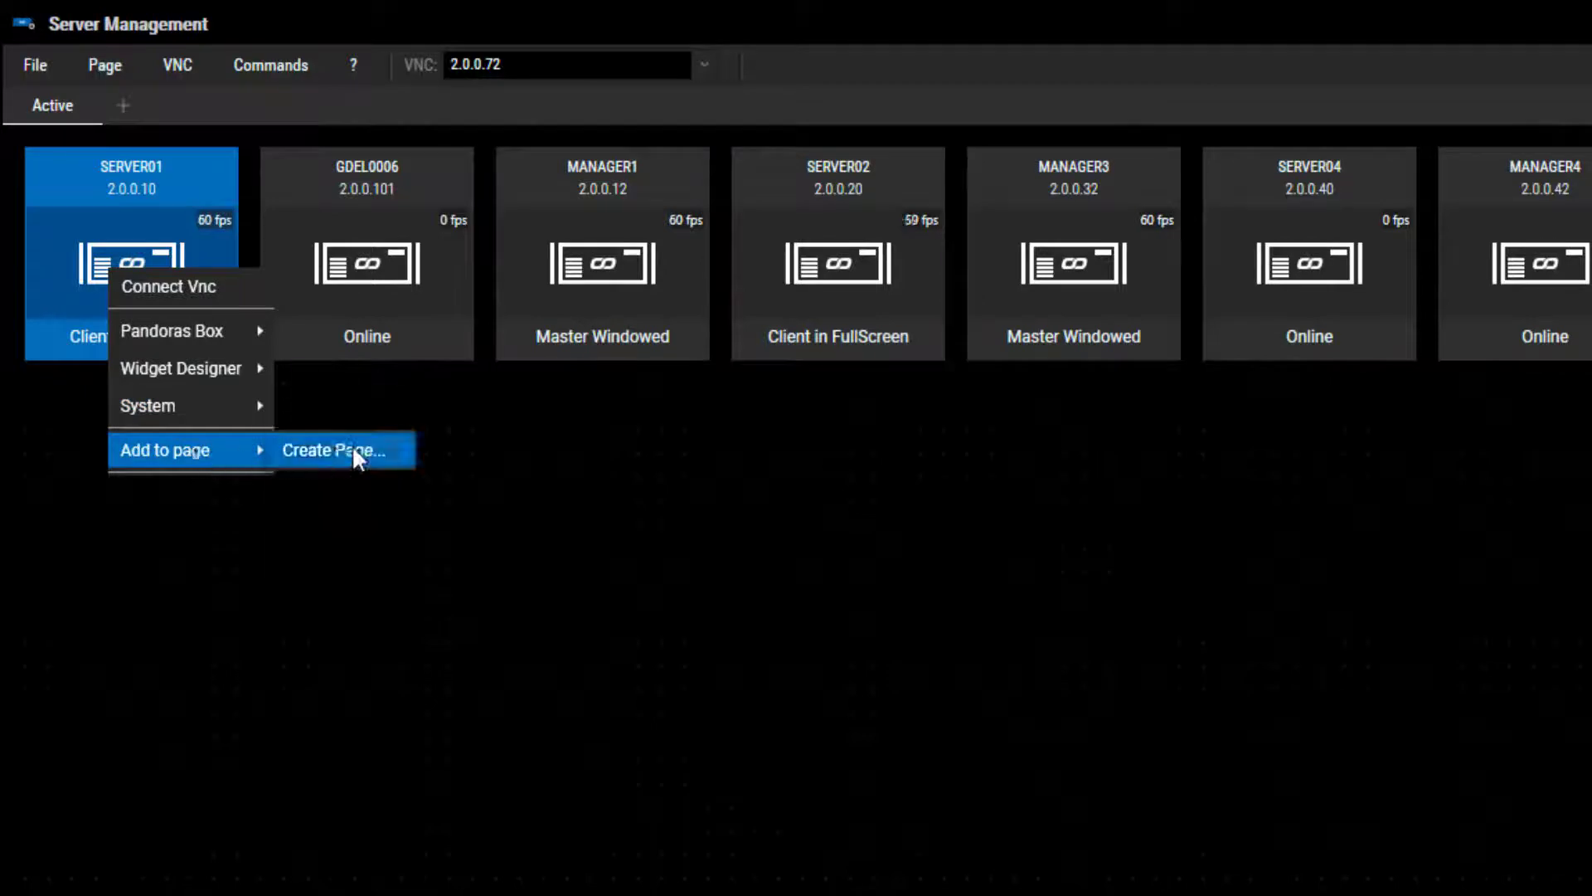
{"action": "left_click", "coordinate": [570, 452]}
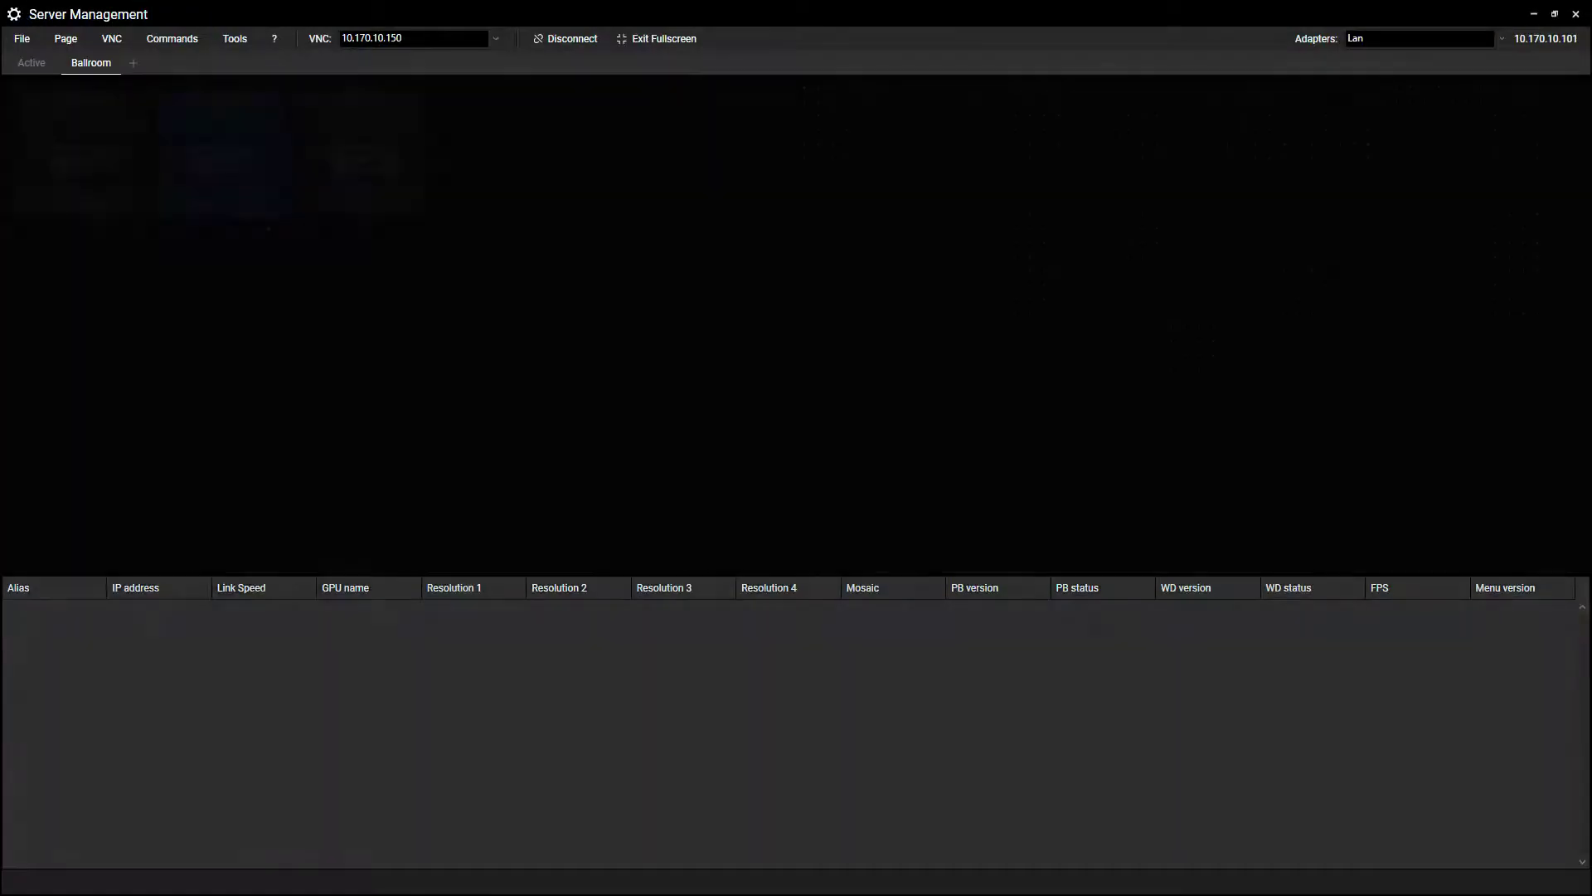
Add Projector_Blend1 with its device type, and Networkswitch_Ballroom at 2.0.0.1, to Ballroom
{"action": "type", "text": "Projector_Blend1"}
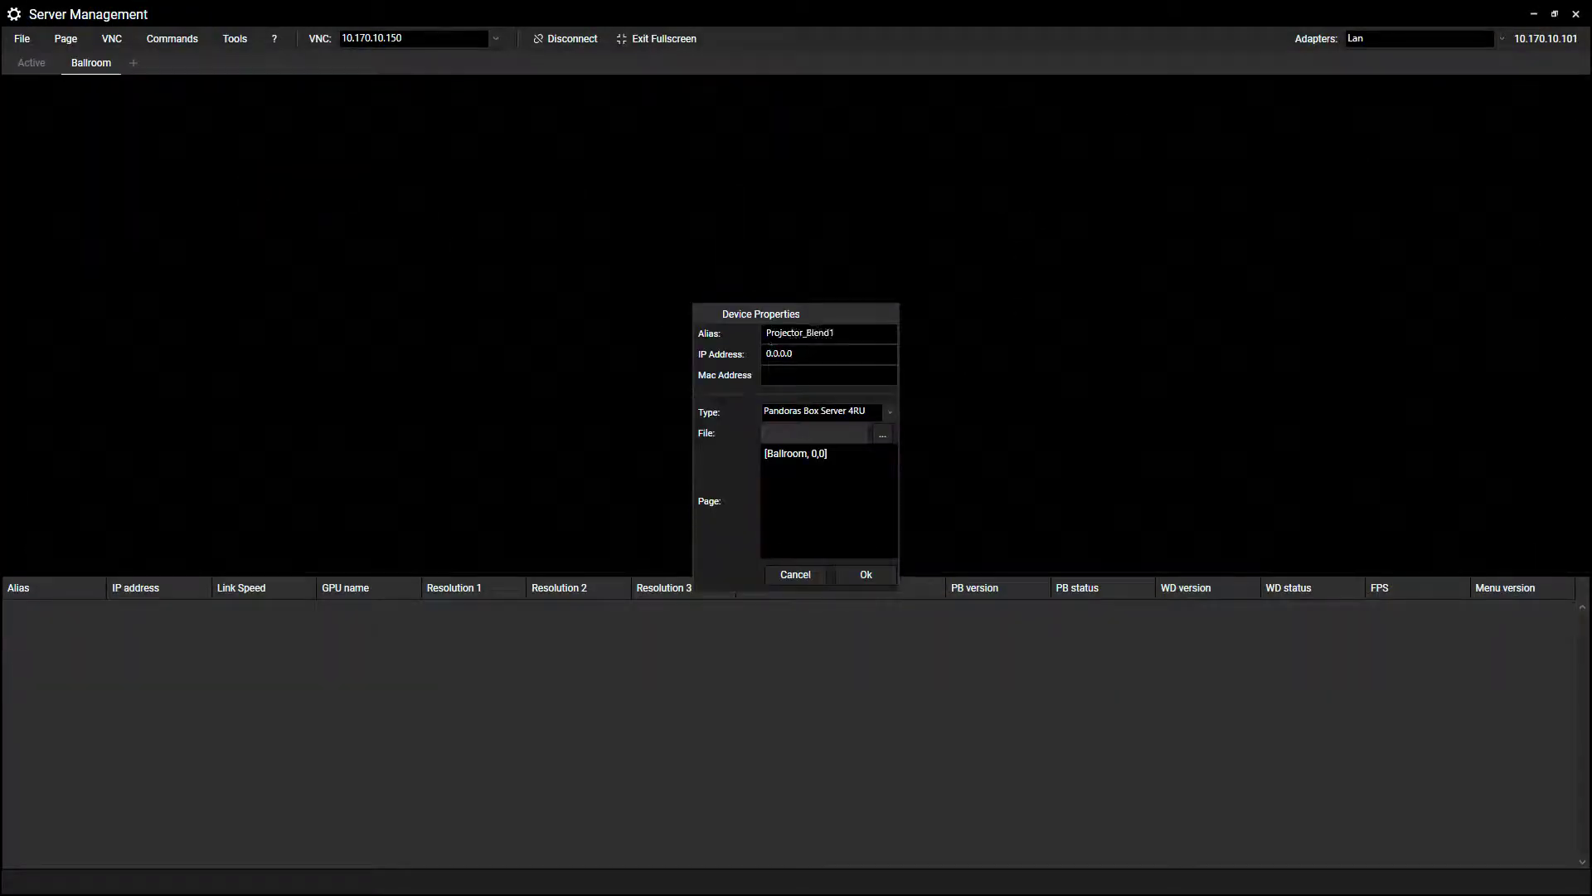
{"action": "left_click", "coordinate": [821, 411]}
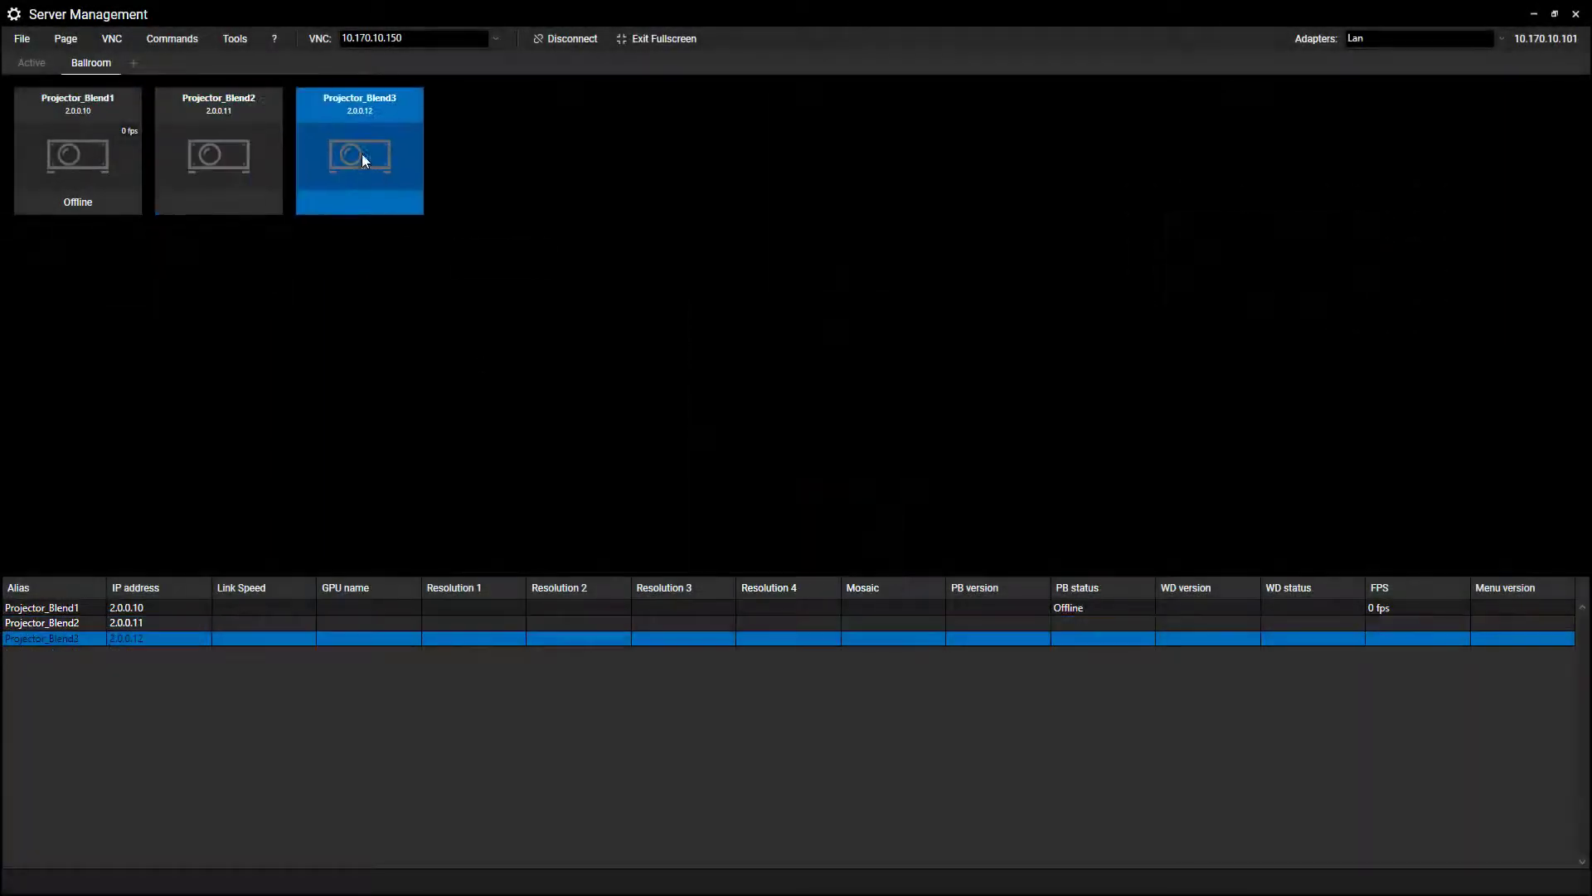
{"action": "type", "text": "Networkswitch_Ballroom"}
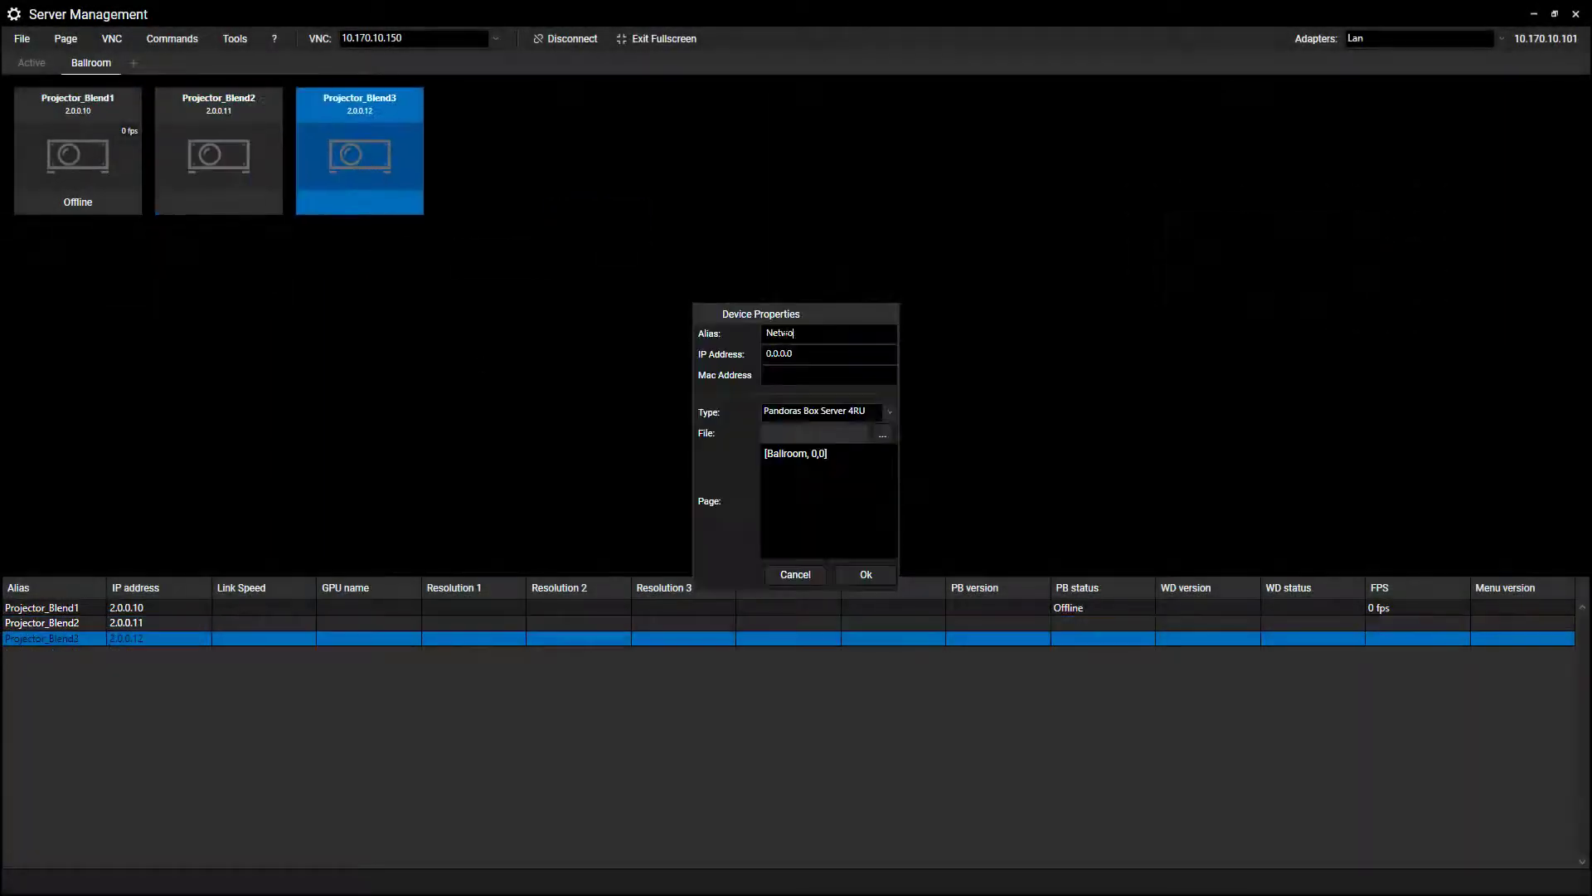
{"action": "key", "text": "Tab"}
{"action": "type", "text": "2.0.0.1"}
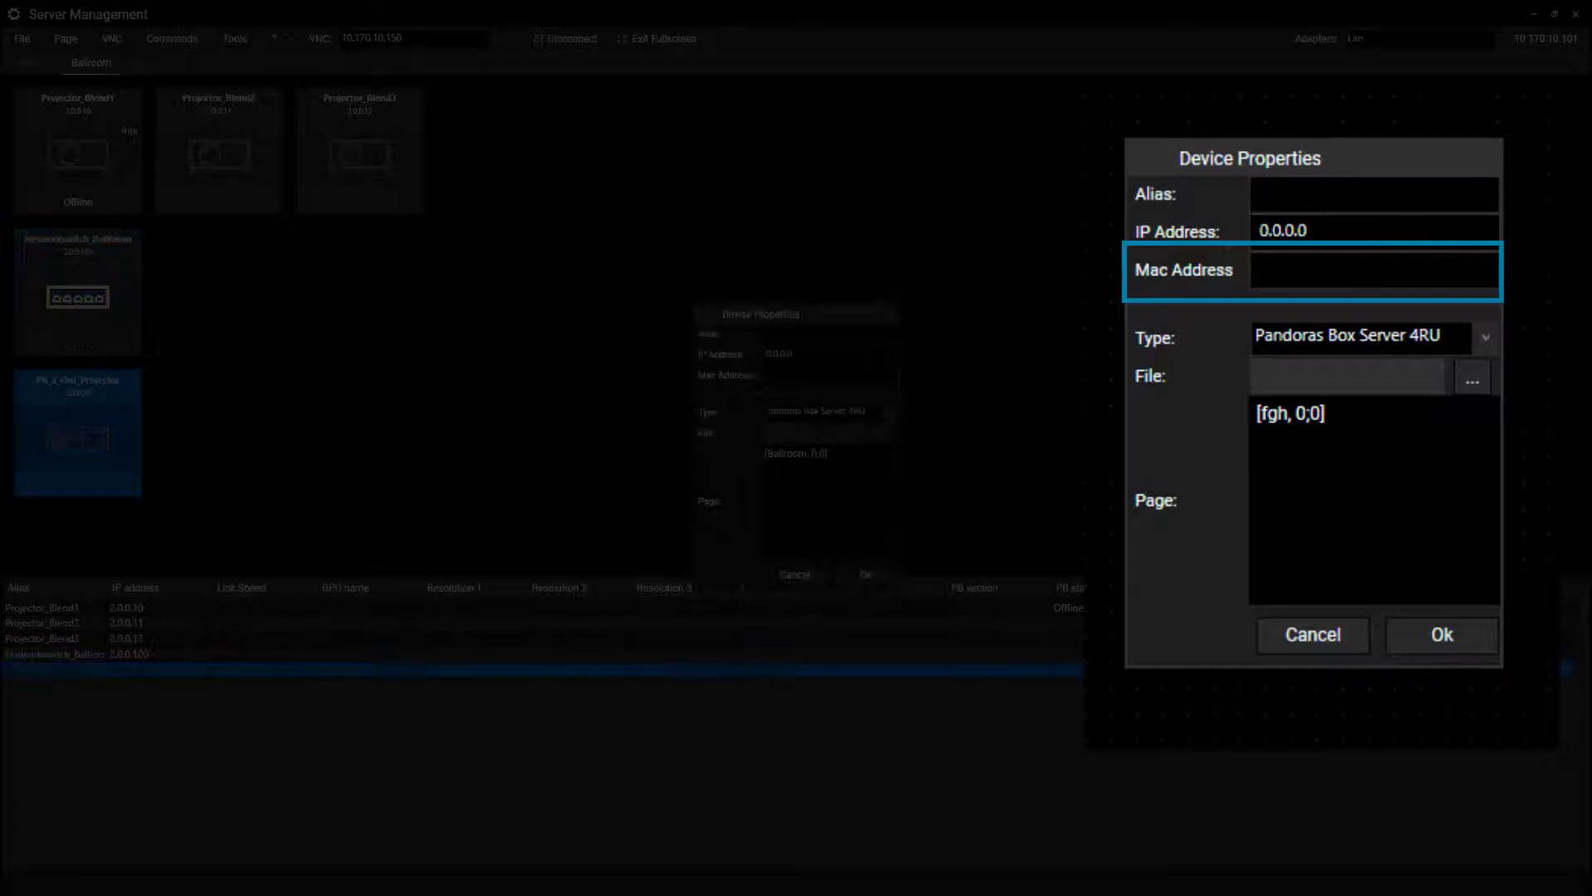
Add LED_Wall_Balloroom at 2.0.0 and the PB_2_Out_LED_Wall server to Ballroom
{"action": "type", "text": "LED_Wall_Balloroom"}
{"action": "key", "text": "Tab"}
{"action": "type", "text": "2.0.0"}
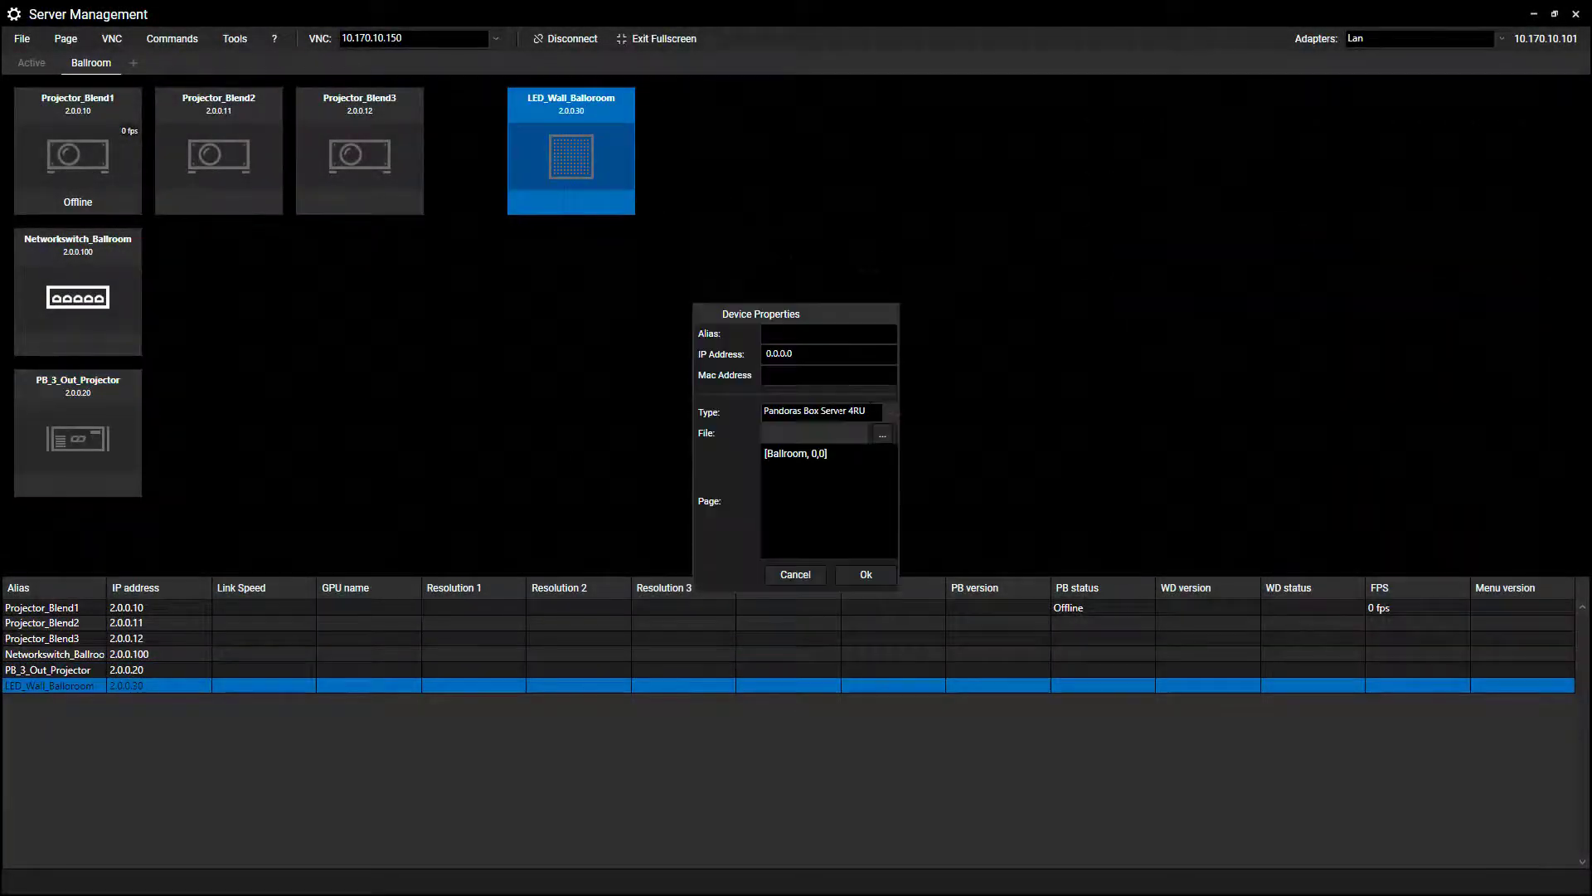
{"action": "type", "text": "PB_2_Out_LED_Wall"}
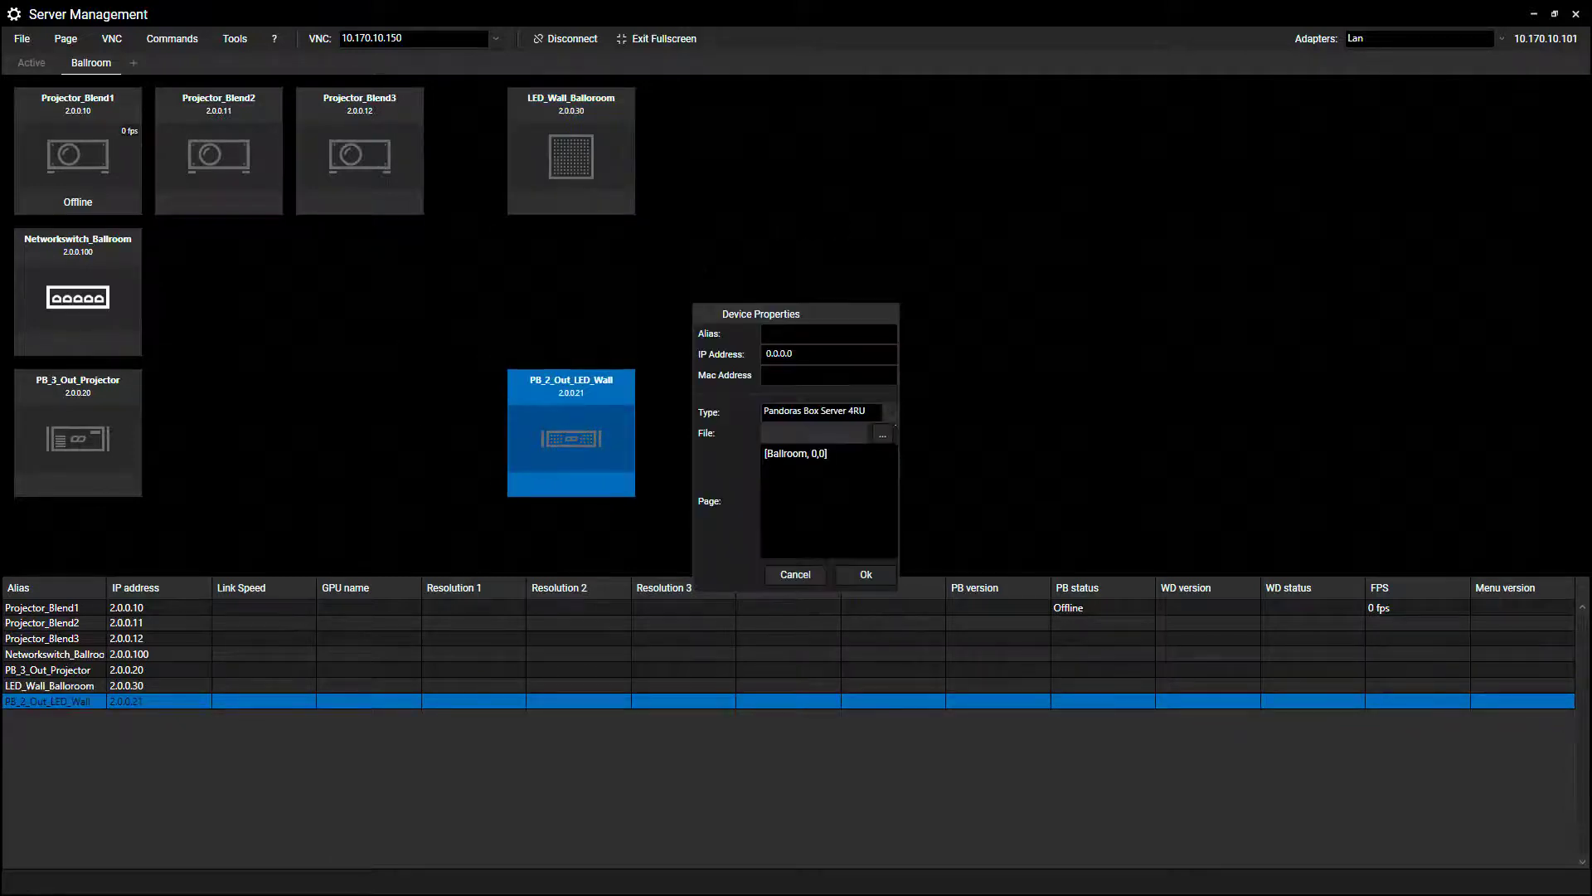
{"action": "left_click", "coordinate": [889, 412]}
Add Matrix_to_Conferenceroom with IP 2.0.0.1
{"action": "type", "text": "Matrix_to_Conferenceroom"}
{"action": "key", "text": "Tab"}
{"action": "type", "text": "2.0.0.1"}
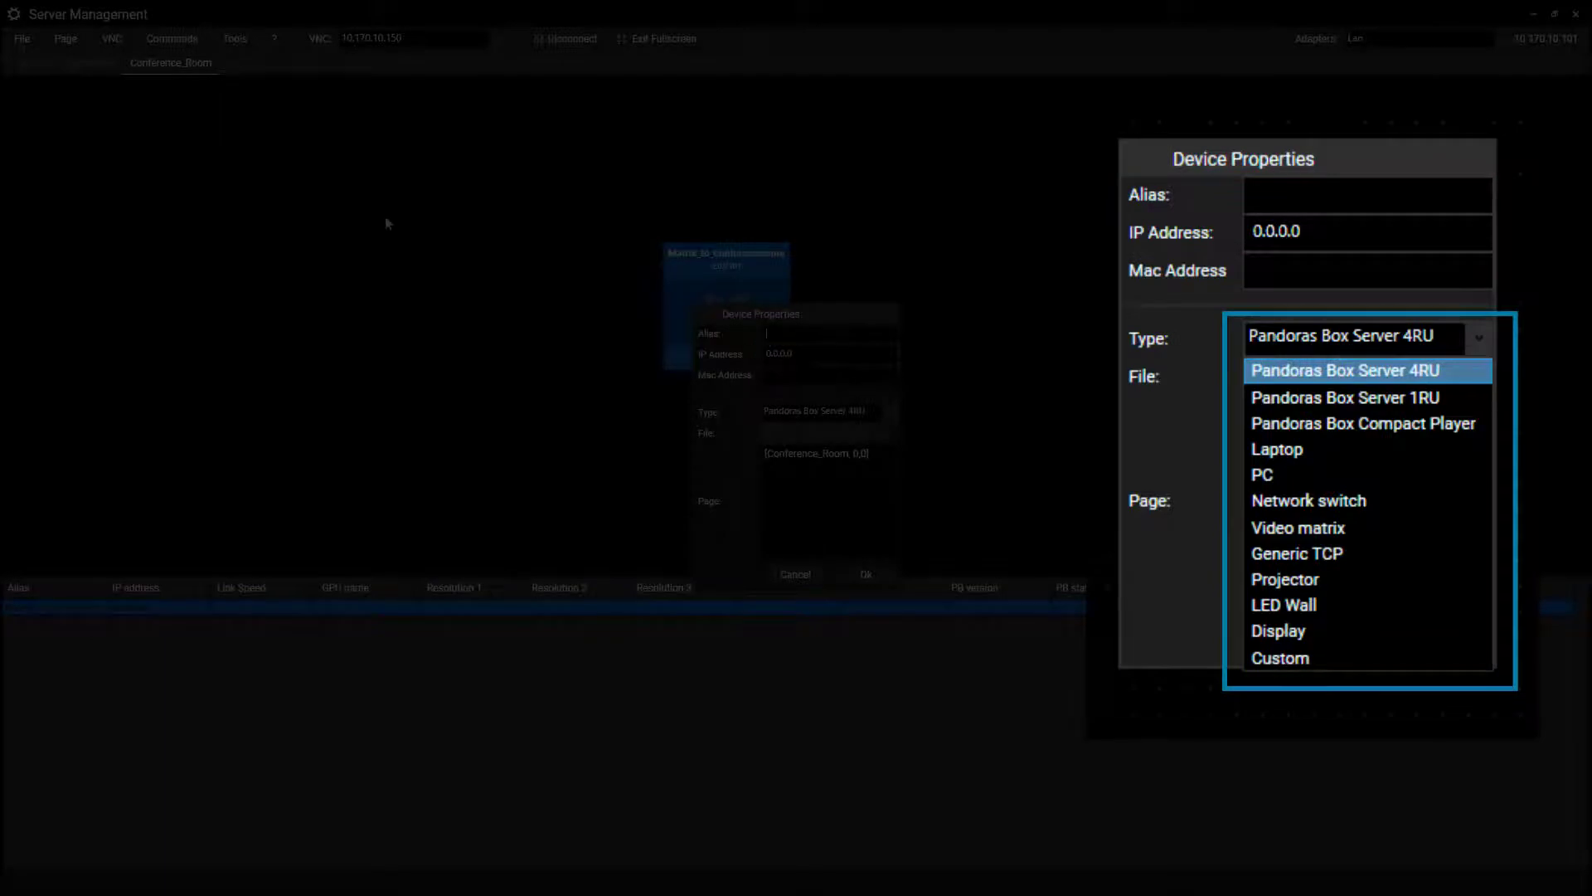
Add Videowall_Screen_1 at 2.0.1.10 with its device type, plus the PB_4_Out_Videowall server
{"action": "type", "text": "Videowall_Screen_1"}
{"action": "key", "text": "Tab"}
{"action": "type", "text": "2.0.1.10"}
{"action": "left_click", "coordinate": [825, 410]}
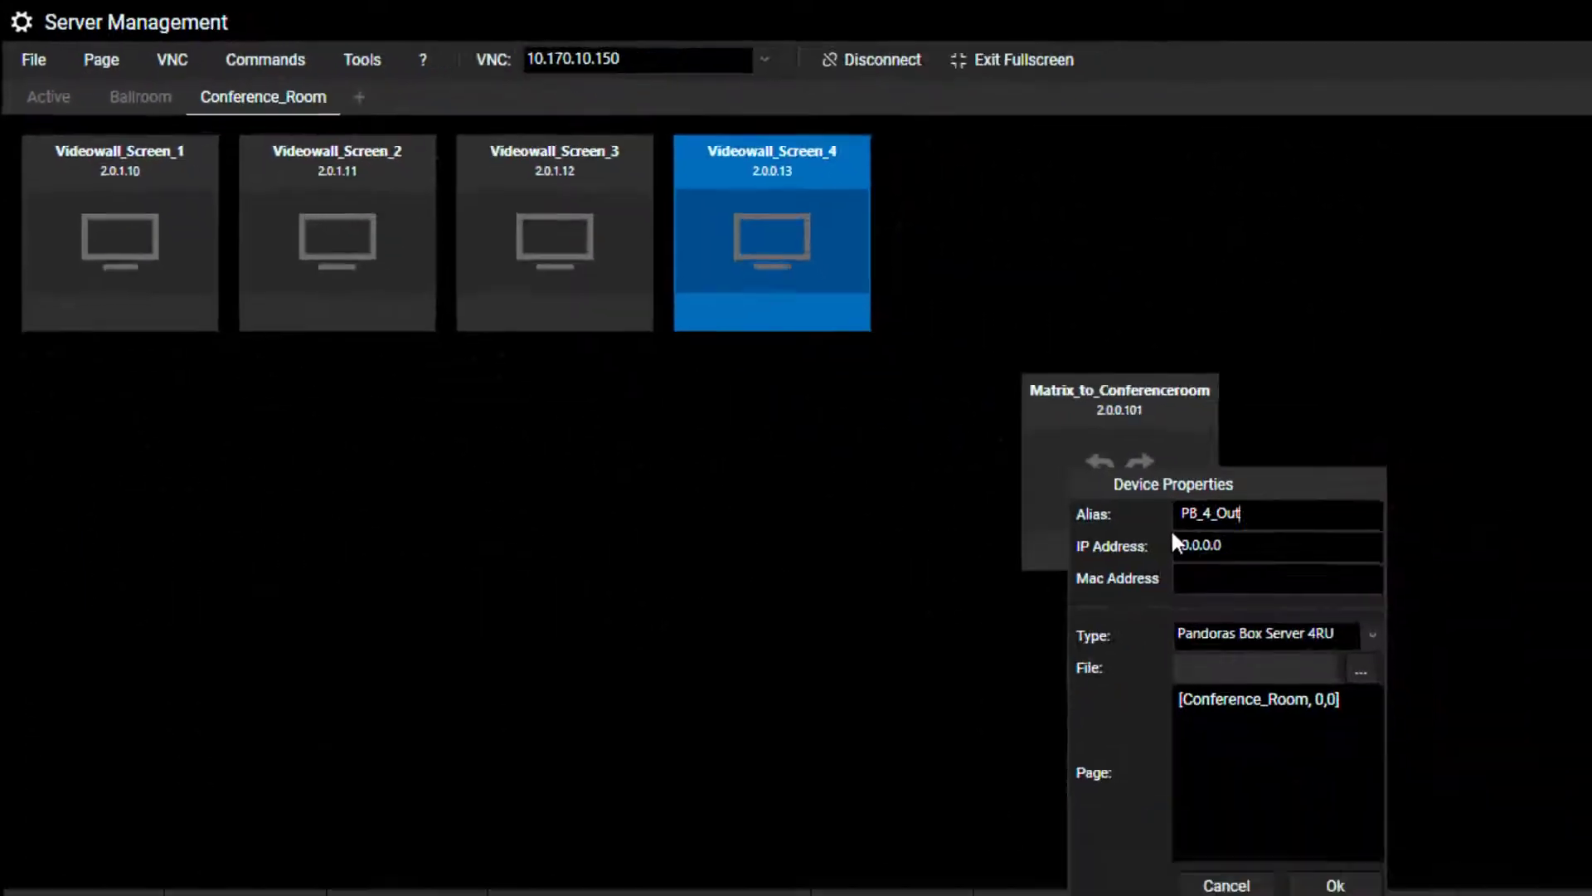
{"action": "type", "text": "_Videowall"}
{"action": "left_click", "coordinate": [1332, 884]}
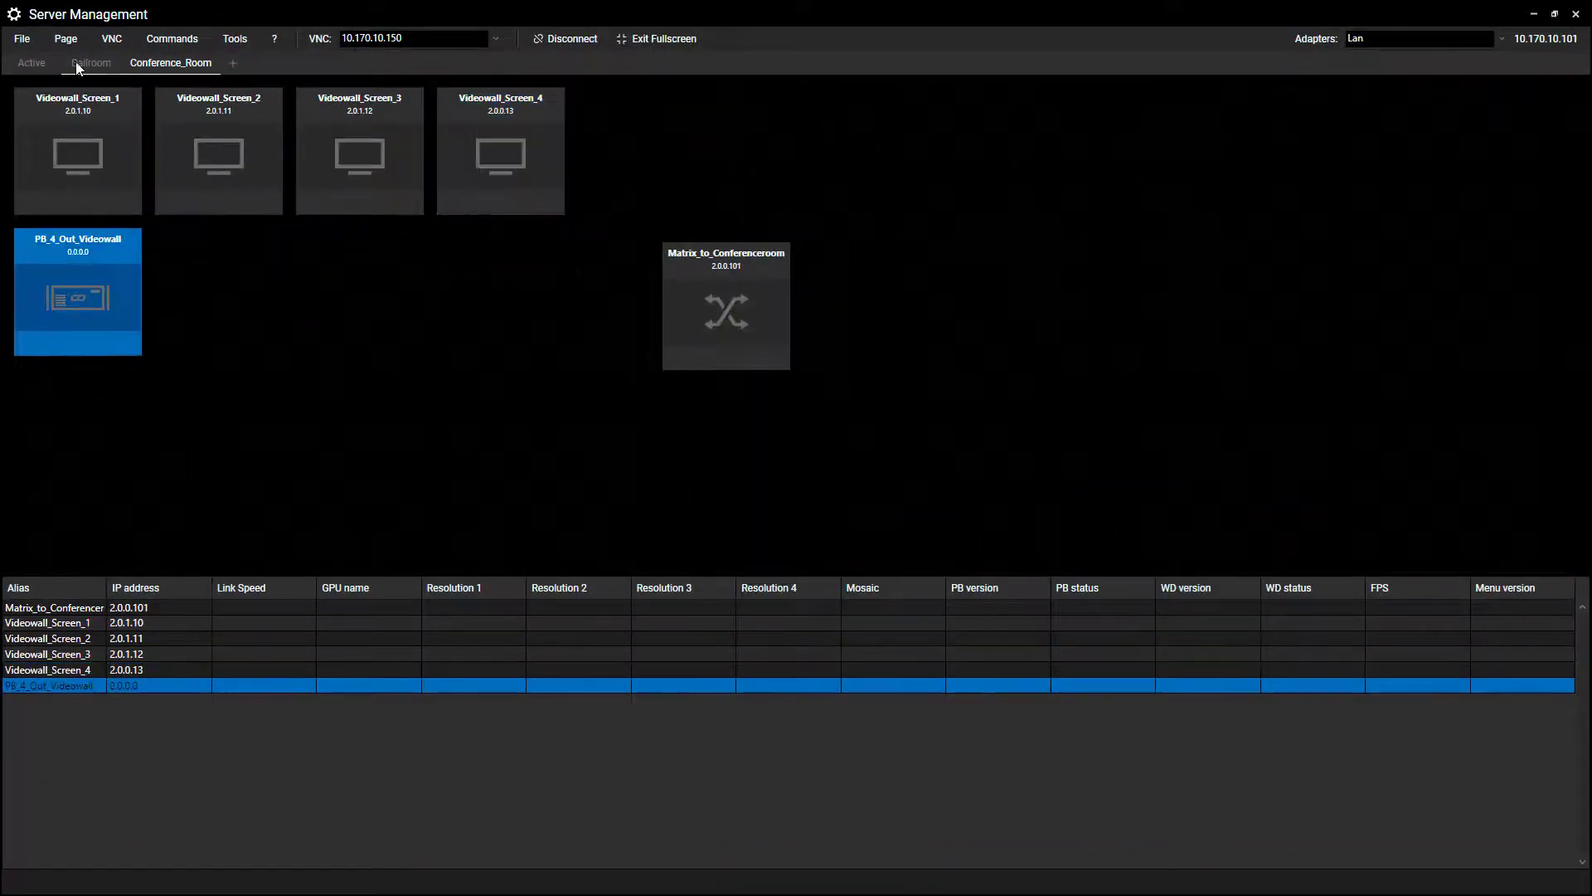
Add Networkswitch_Conference_Room at 2.0.1.100 to the Conference_Room page
{"action": "right_click", "coordinate": [573, 336]}
{"action": "left_click", "coordinate": [597, 344]}
{"action": "type", "text": "Networkswitch_Conference_Room"}
{"action": "key", "text": "Tab"}
{"action": "type", "text": "2.0.1.100"}
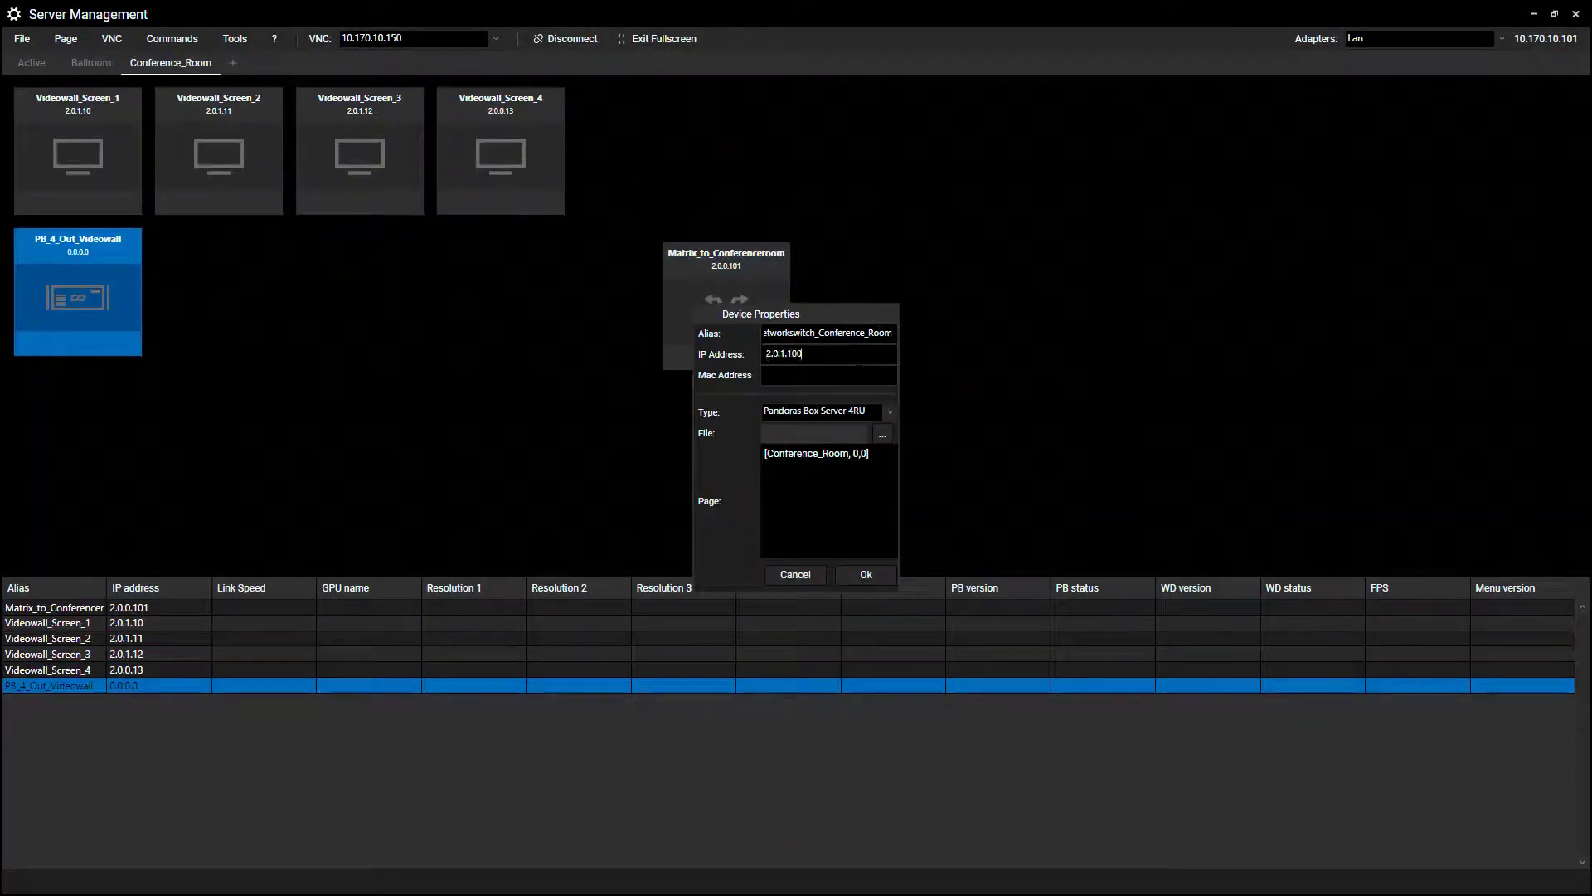
{"action": "left_click", "coordinate": [862, 574]}
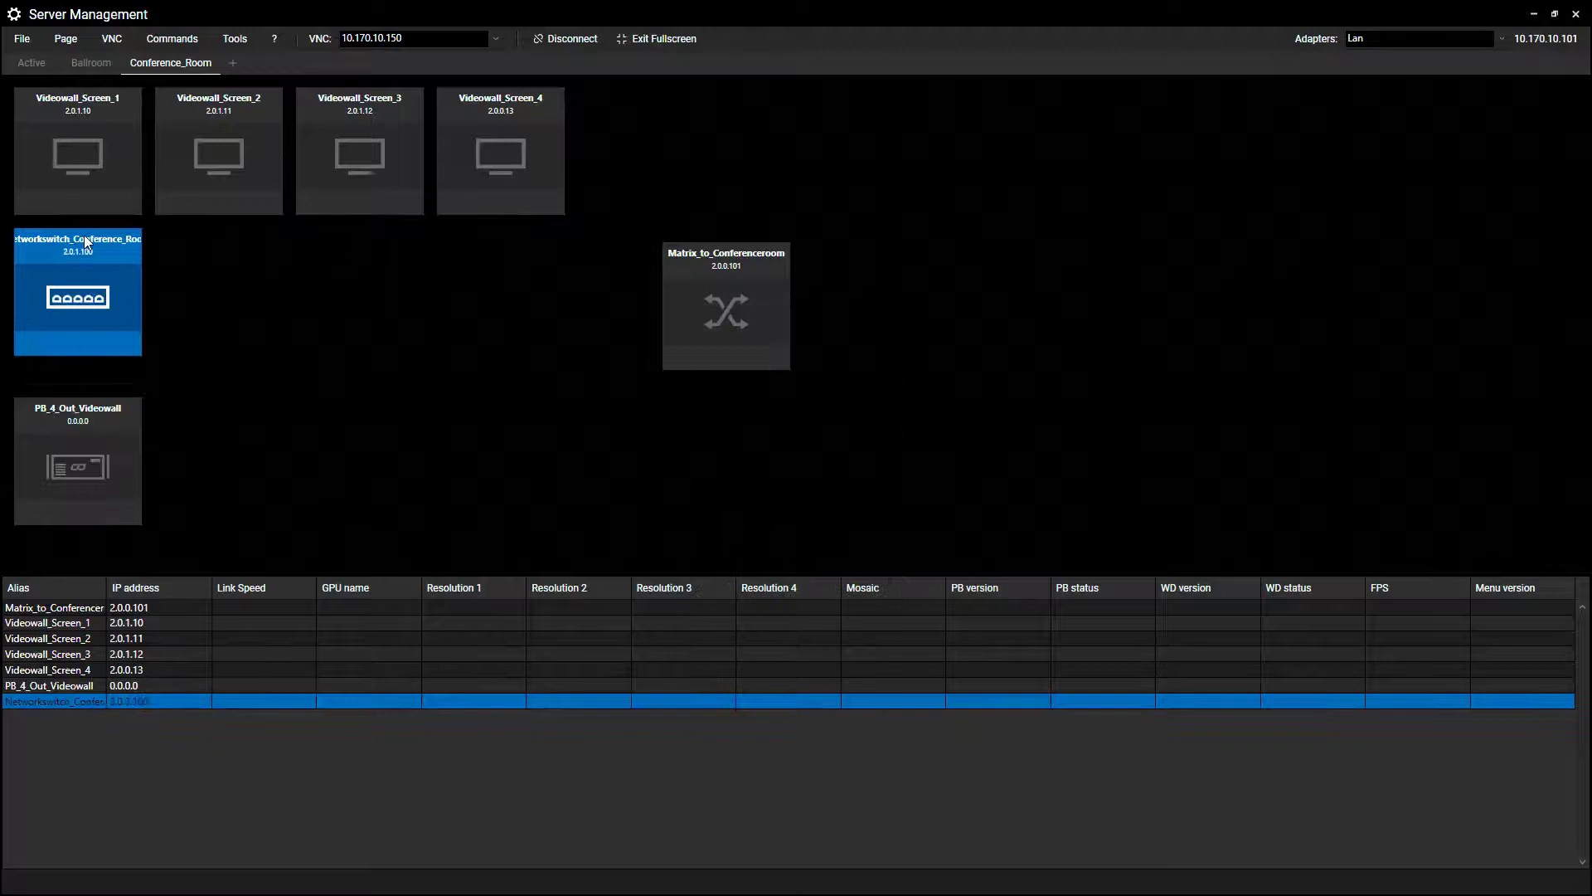
Create a new room page named Production_Room
{"action": "left_click", "coordinate": [233, 63]}
{"action": "type", "text": "Production_Room"}
{"action": "left_click", "coordinate": [818, 480]}
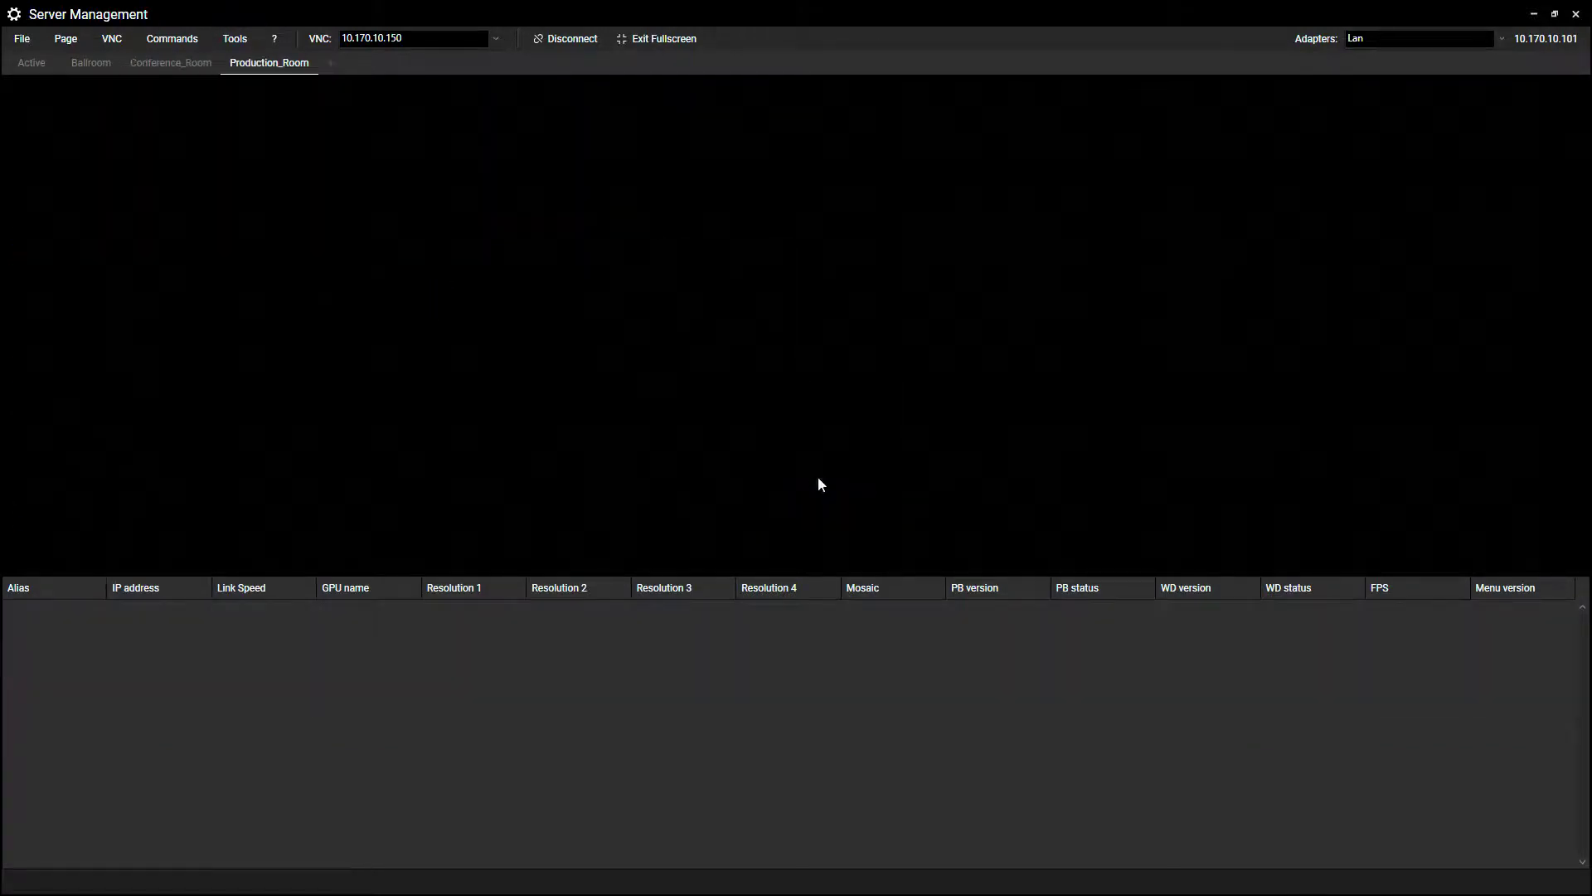
Add Manager_Ballroom at 2.0.0.200 to Production_Room
{"action": "right_click", "coordinate": [818, 482]}
{"action": "left_click", "coordinate": [842, 490]}
{"action": "type", "text": "Manager_Ballroom"}
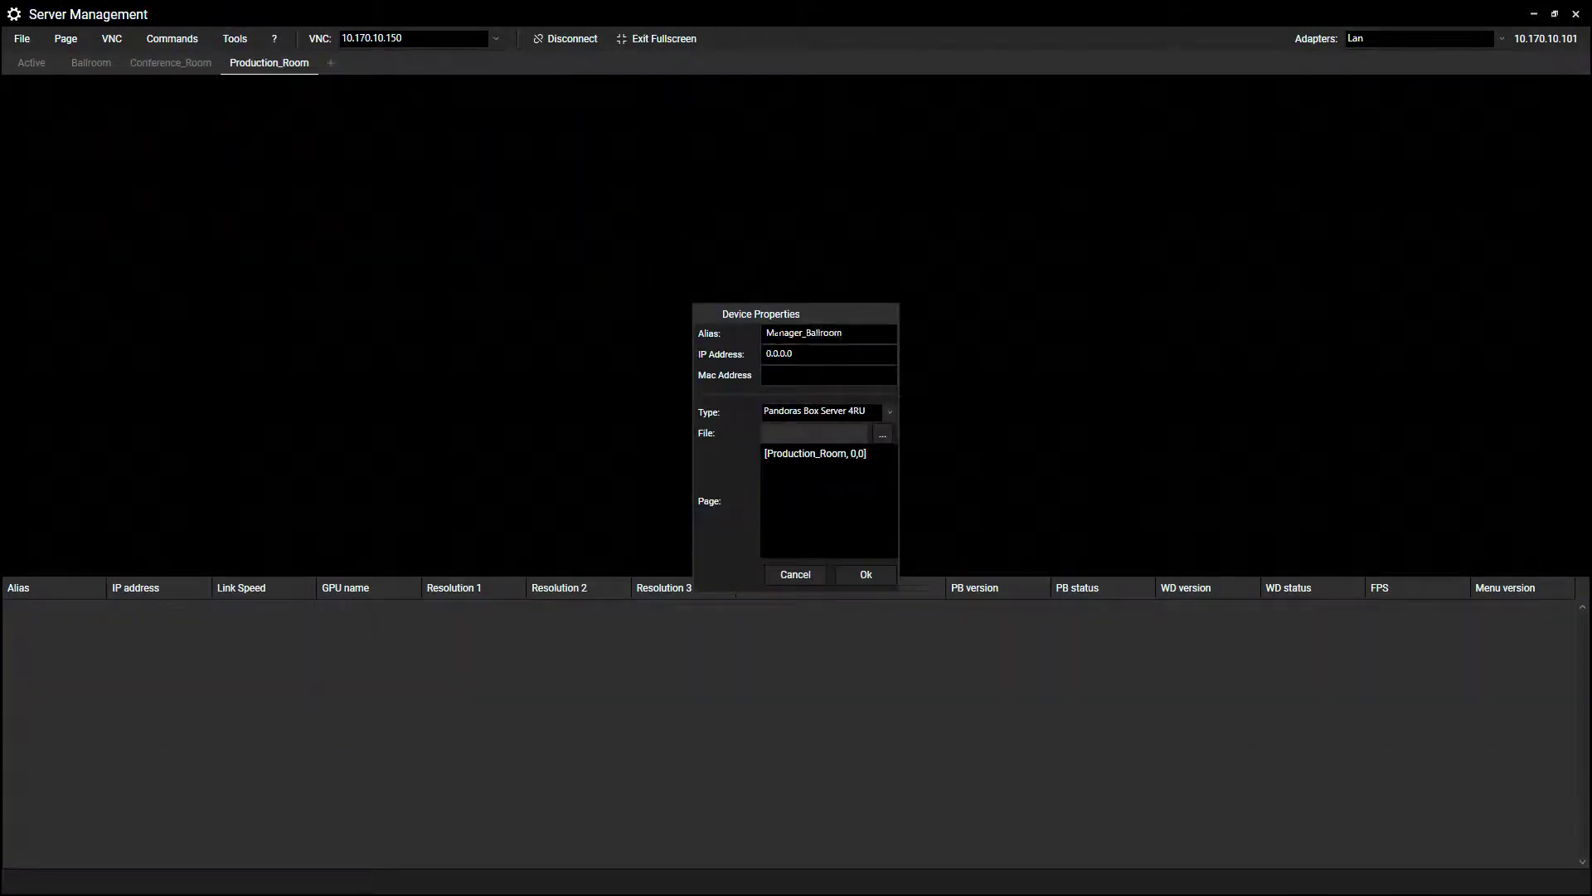
{"action": "key", "text": "Tab"}
{"action": "type", "text": "2.0.0.200"}
{"action": "key", "text": "Return"}
Add Manager_Conference_Room at 2.0.0.101 to Production_Room
{"action": "right_click", "coordinate": [368, 189]}
{"action": "left_click", "coordinate": [392, 197]}
{"action": "type", "text": "Manager_Conference_Room"}
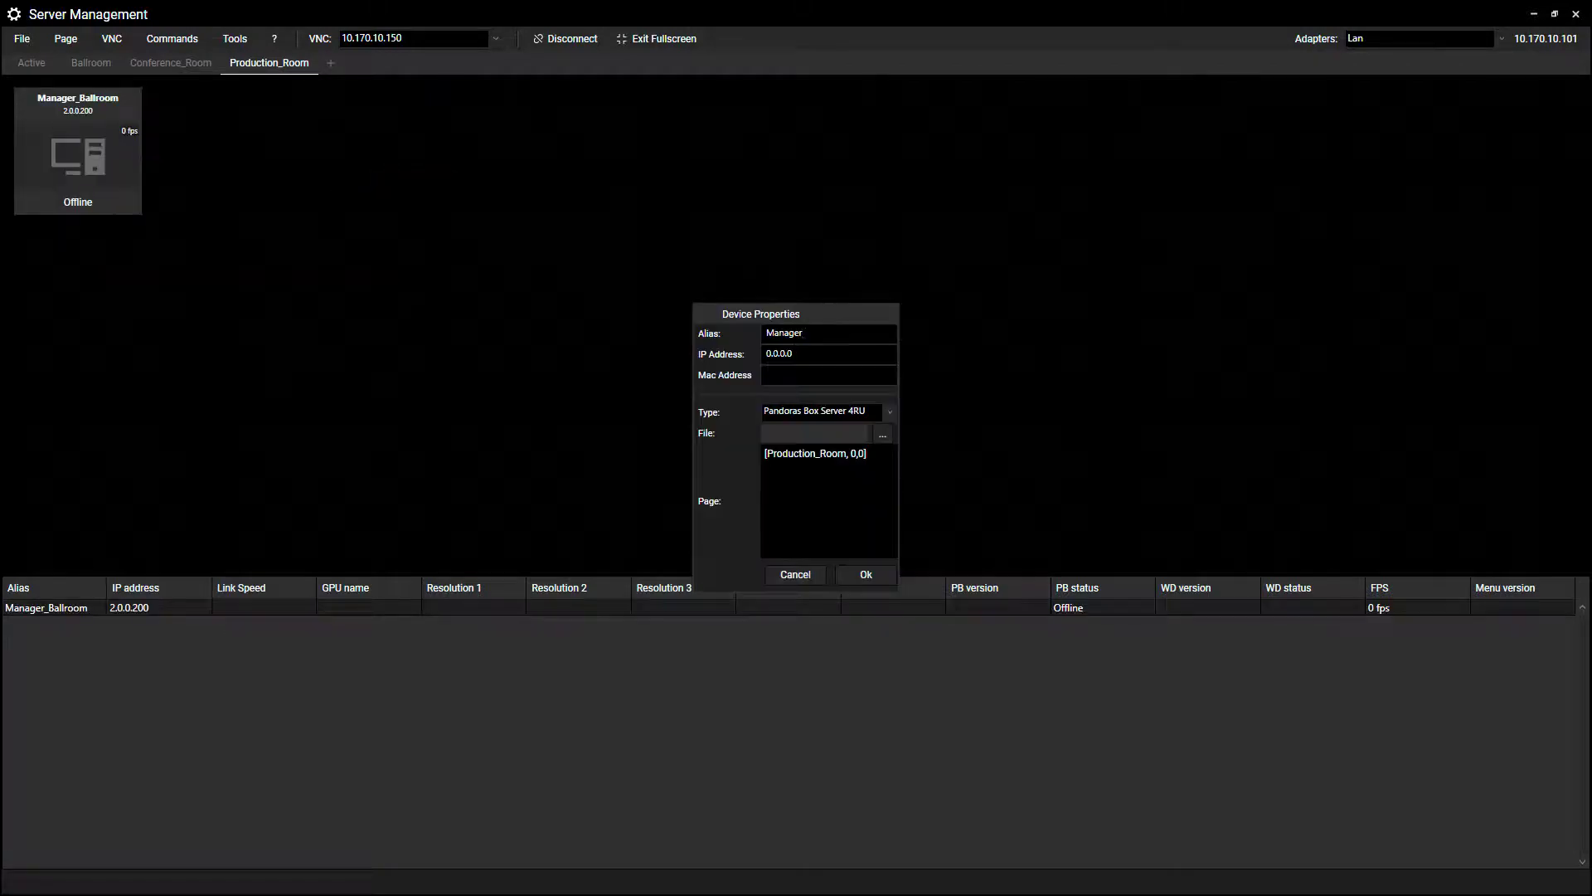
{"action": "key", "text": "Tab"}
{"action": "type", "text": "2.0.0.101"}
{"action": "key", "text": "Return"}
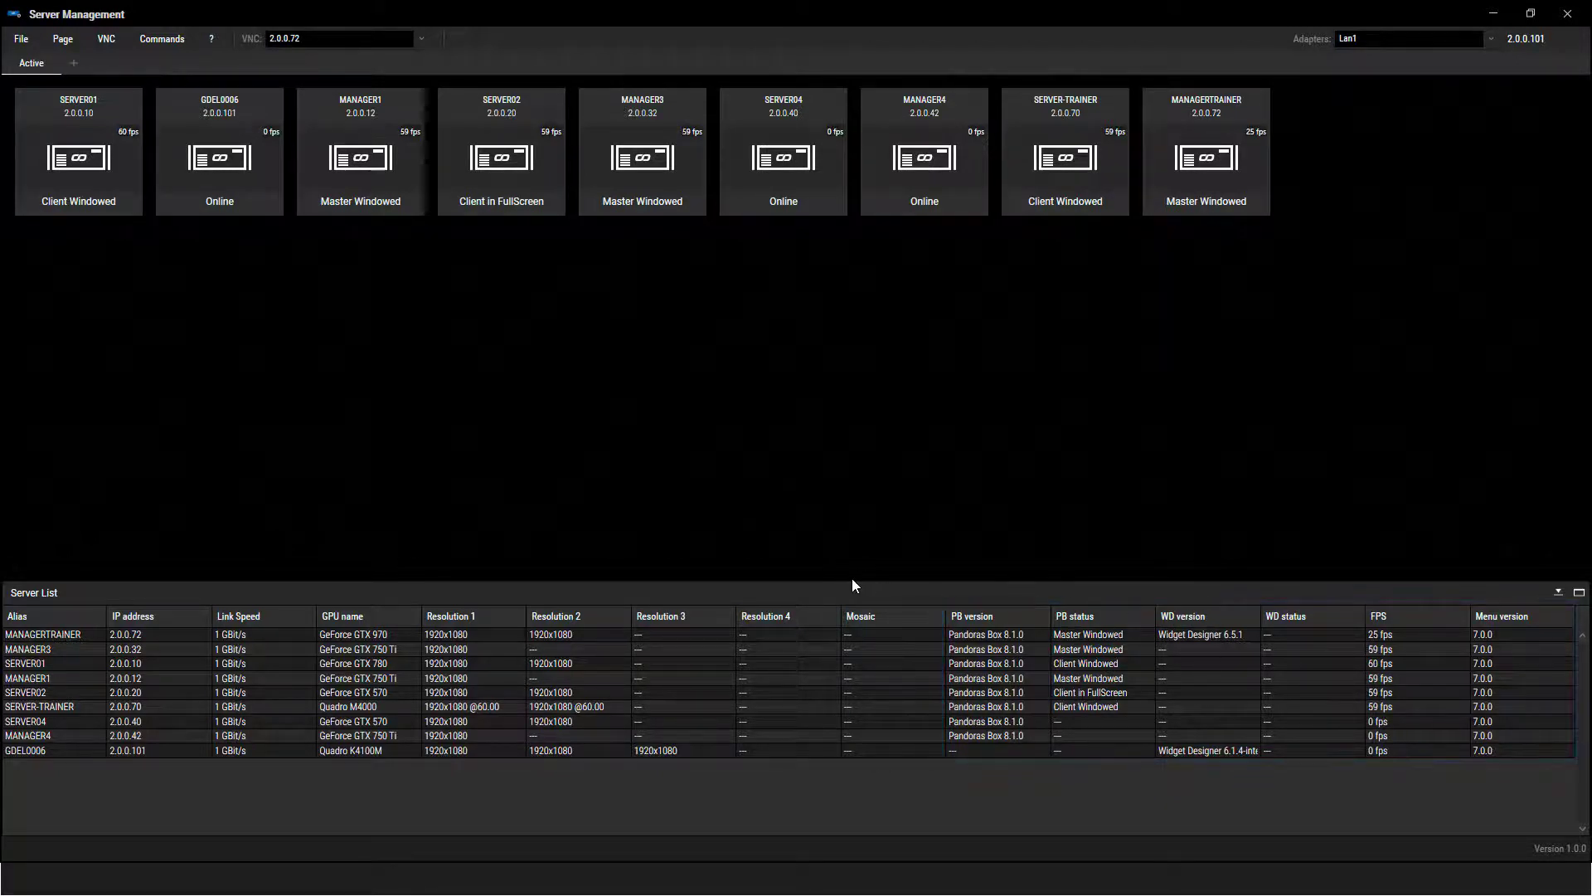
Resize the server list splitter until all nine servers show, selecting MANAGER4 along the way
{"action": "left_click_drag", "start_coordinate": [852, 584], "coordinate": [842, 114]}
{"action": "left_click", "coordinate": [838, 233]}
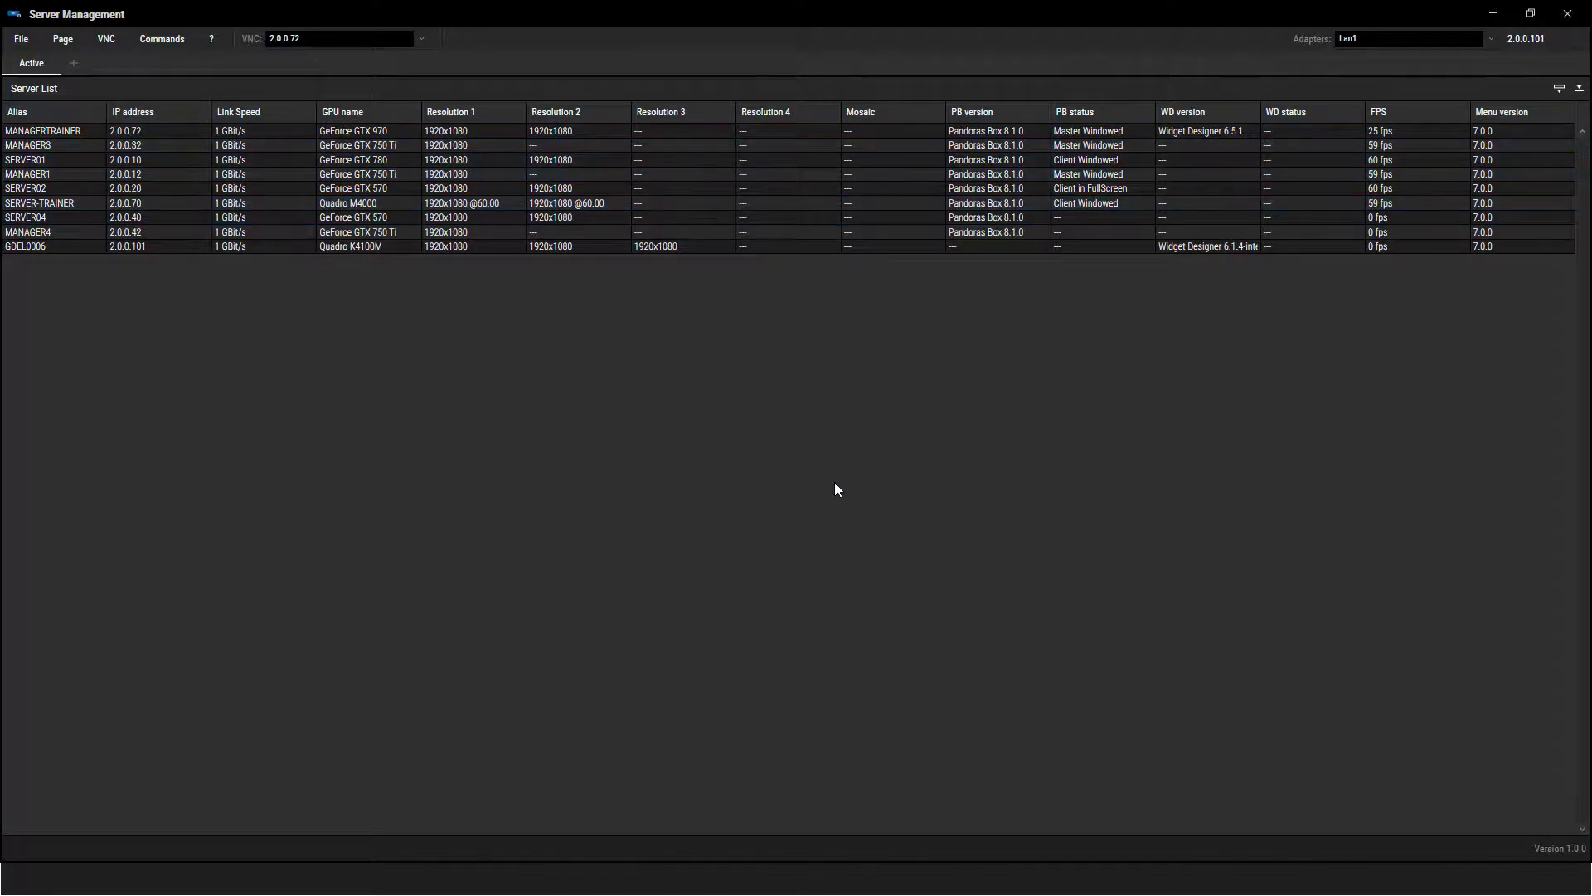
{"action": "left_click_drag", "start_coordinate": [757, 78], "coordinate": [734, 748]}
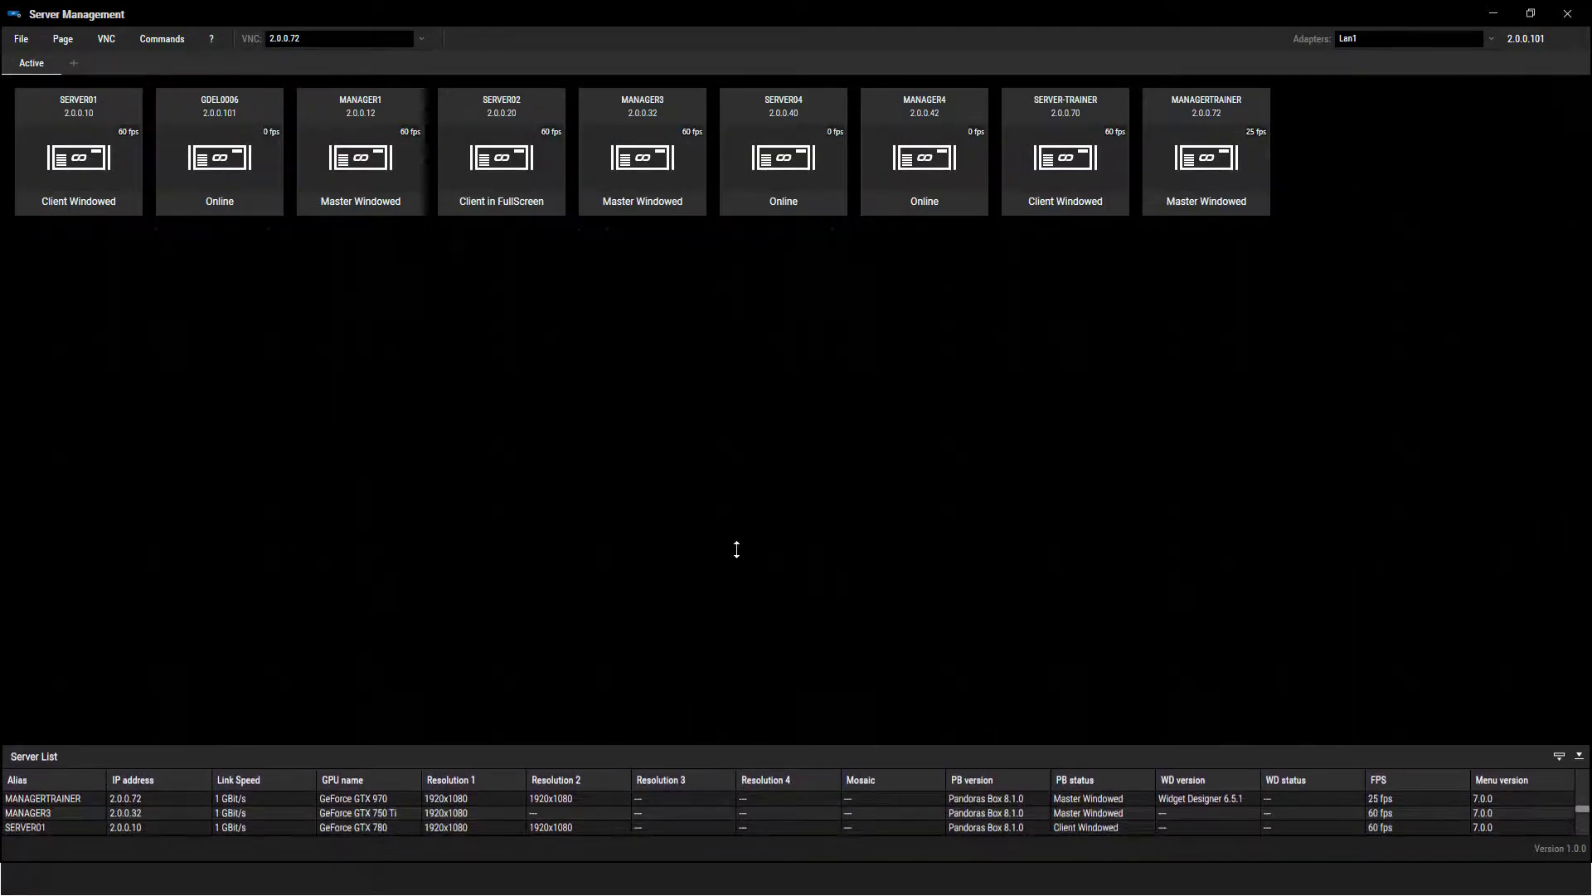
{"action": "left_click_drag", "start_coordinate": [737, 550], "coordinate": [732, 461]}
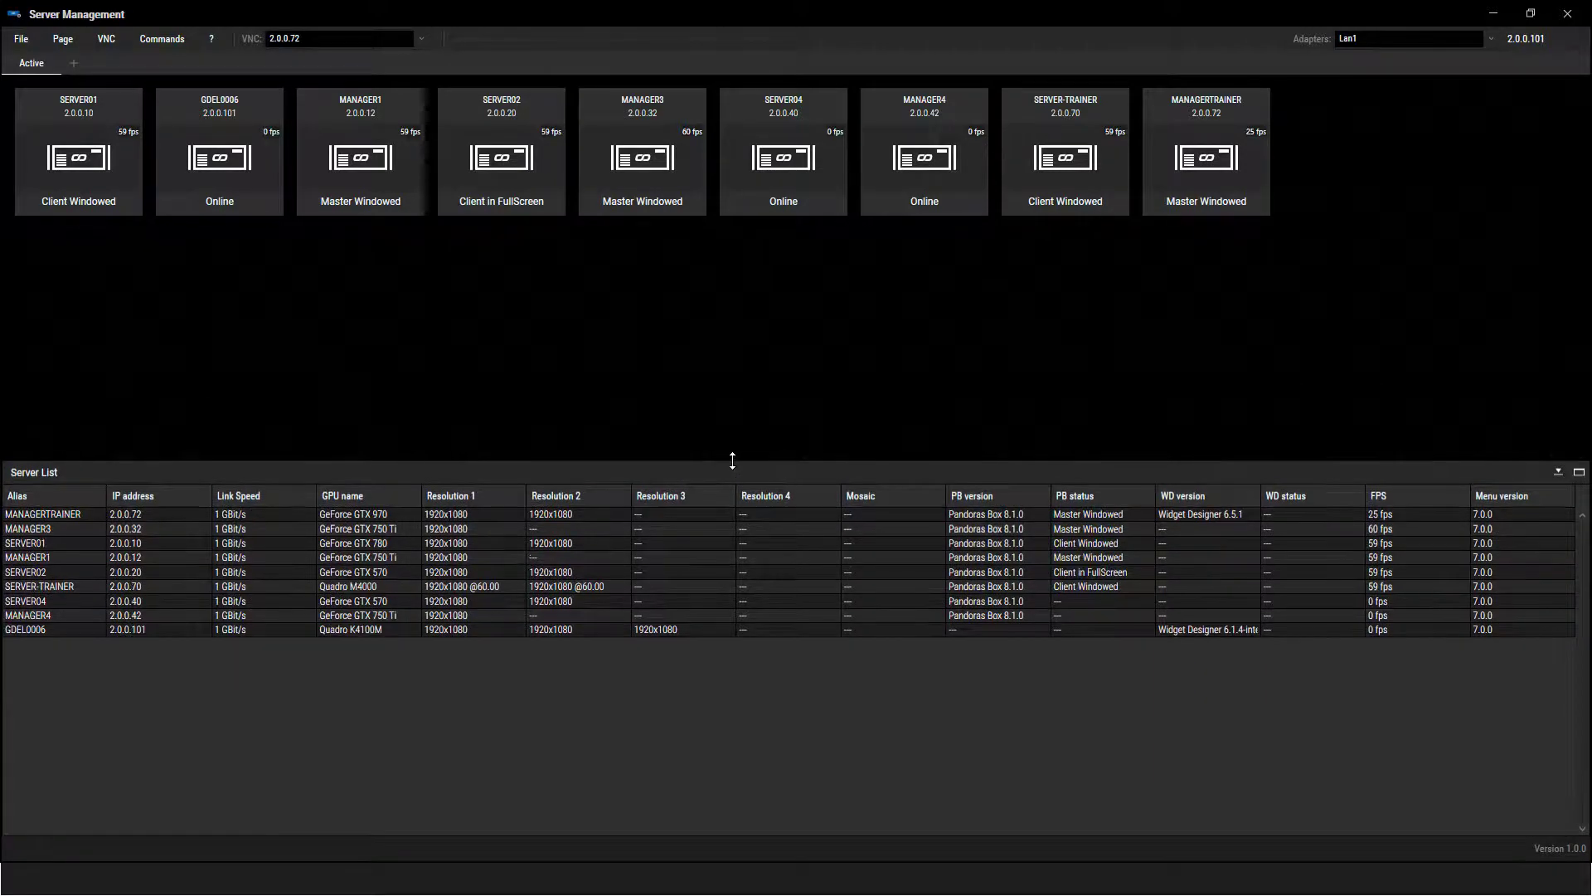
Select MANAGERTRAINER, SERVER01, MANAGER1, then MANAGER3 at 2.0.0.32
{"action": "left_click", "coordinate": [86, 512]}
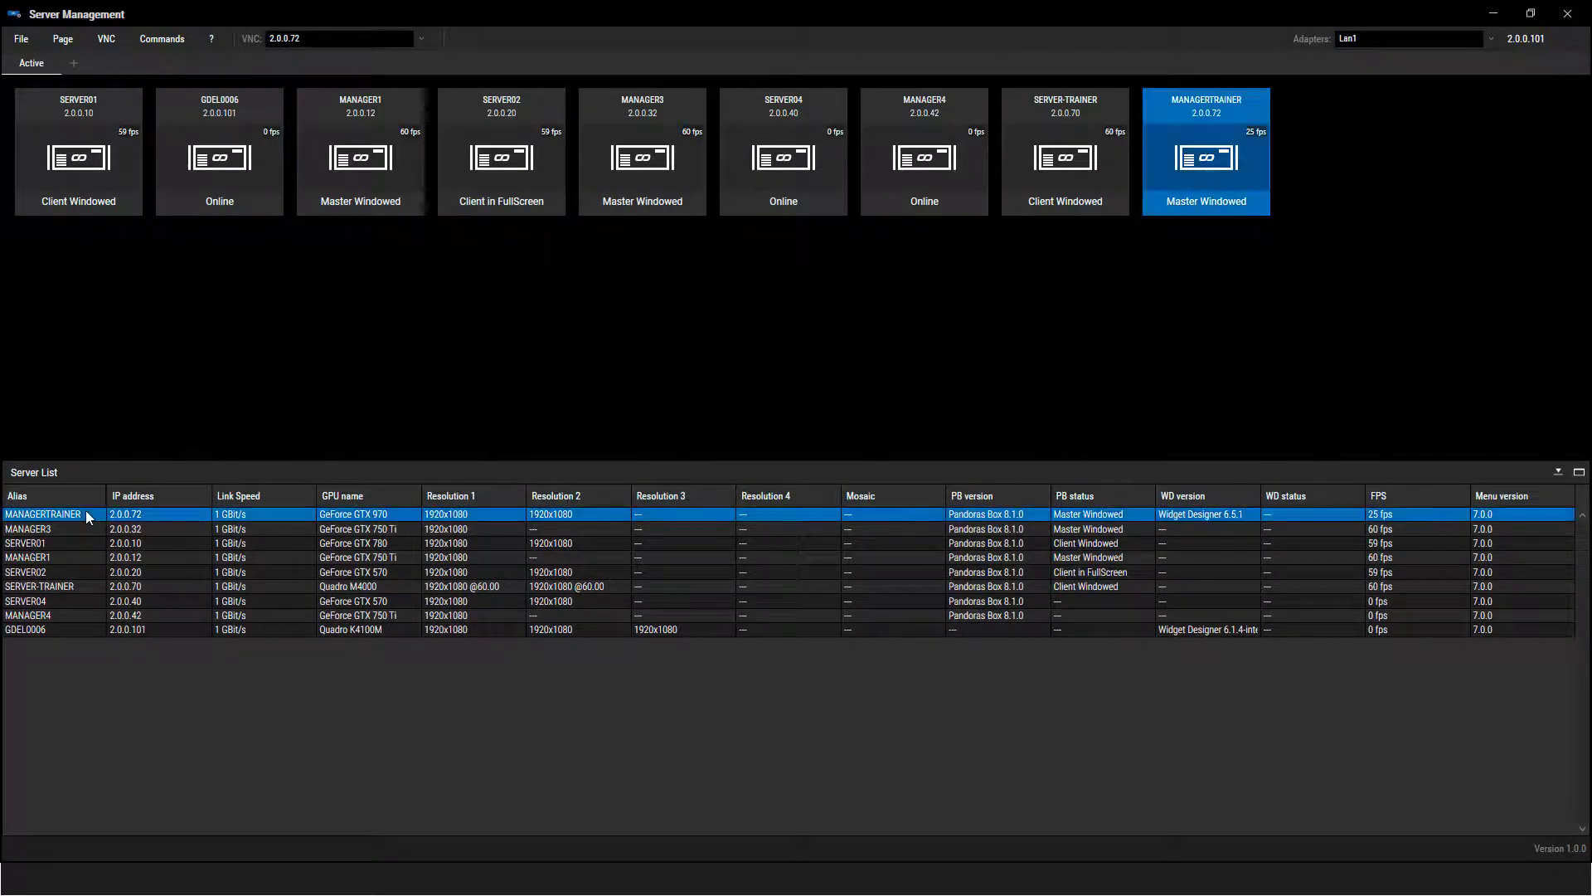
{"action": "left_click", "coordinate": [73, 544]}
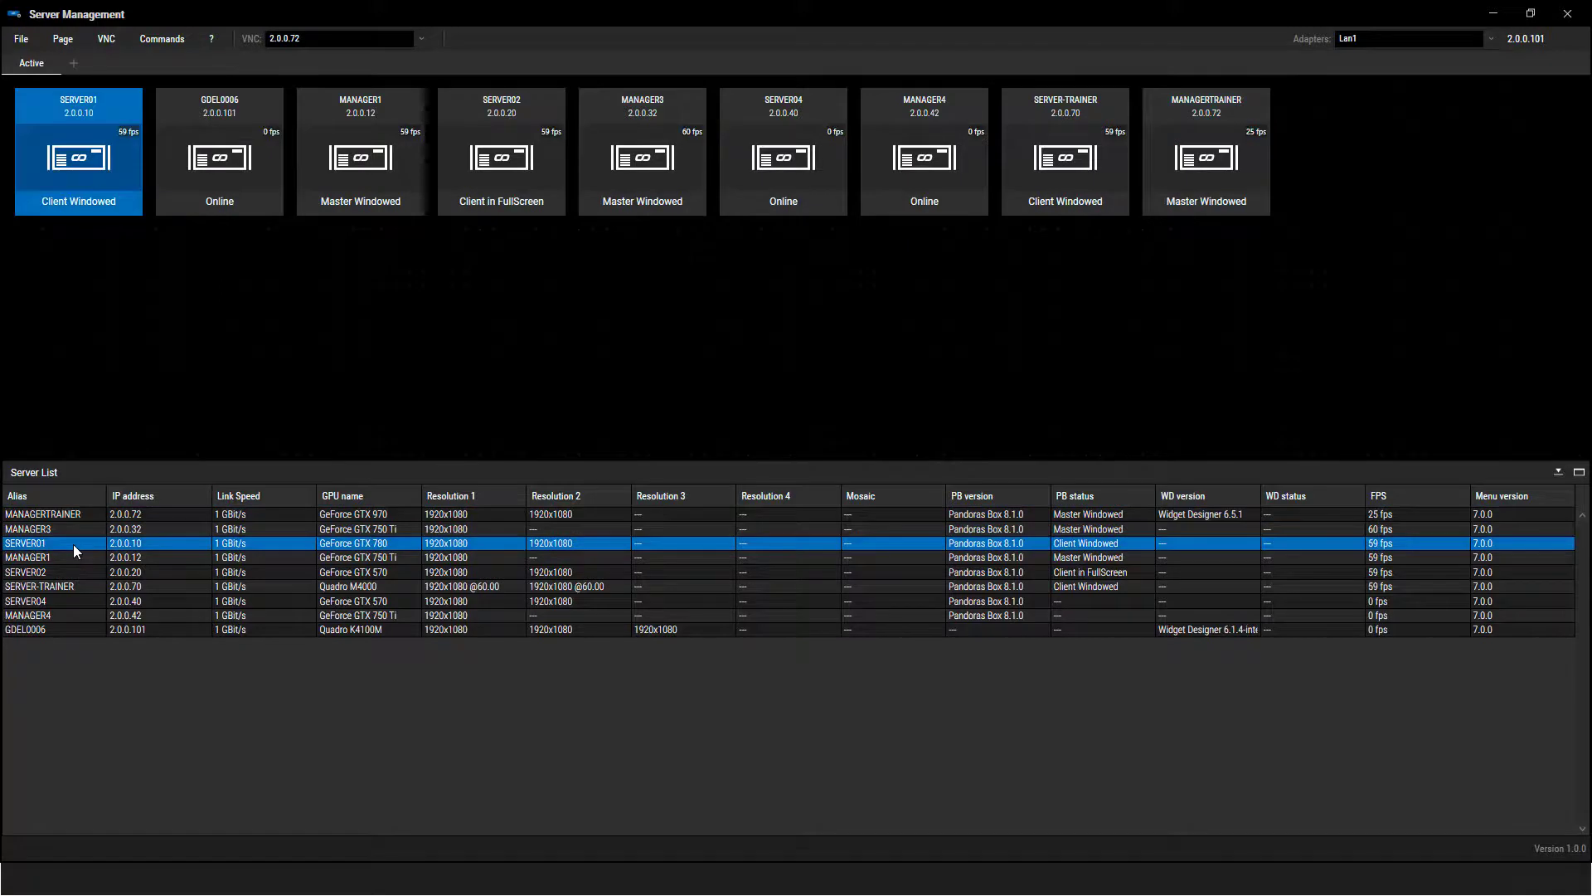
{"action": "left_click", "coordinate": [374, 183]}
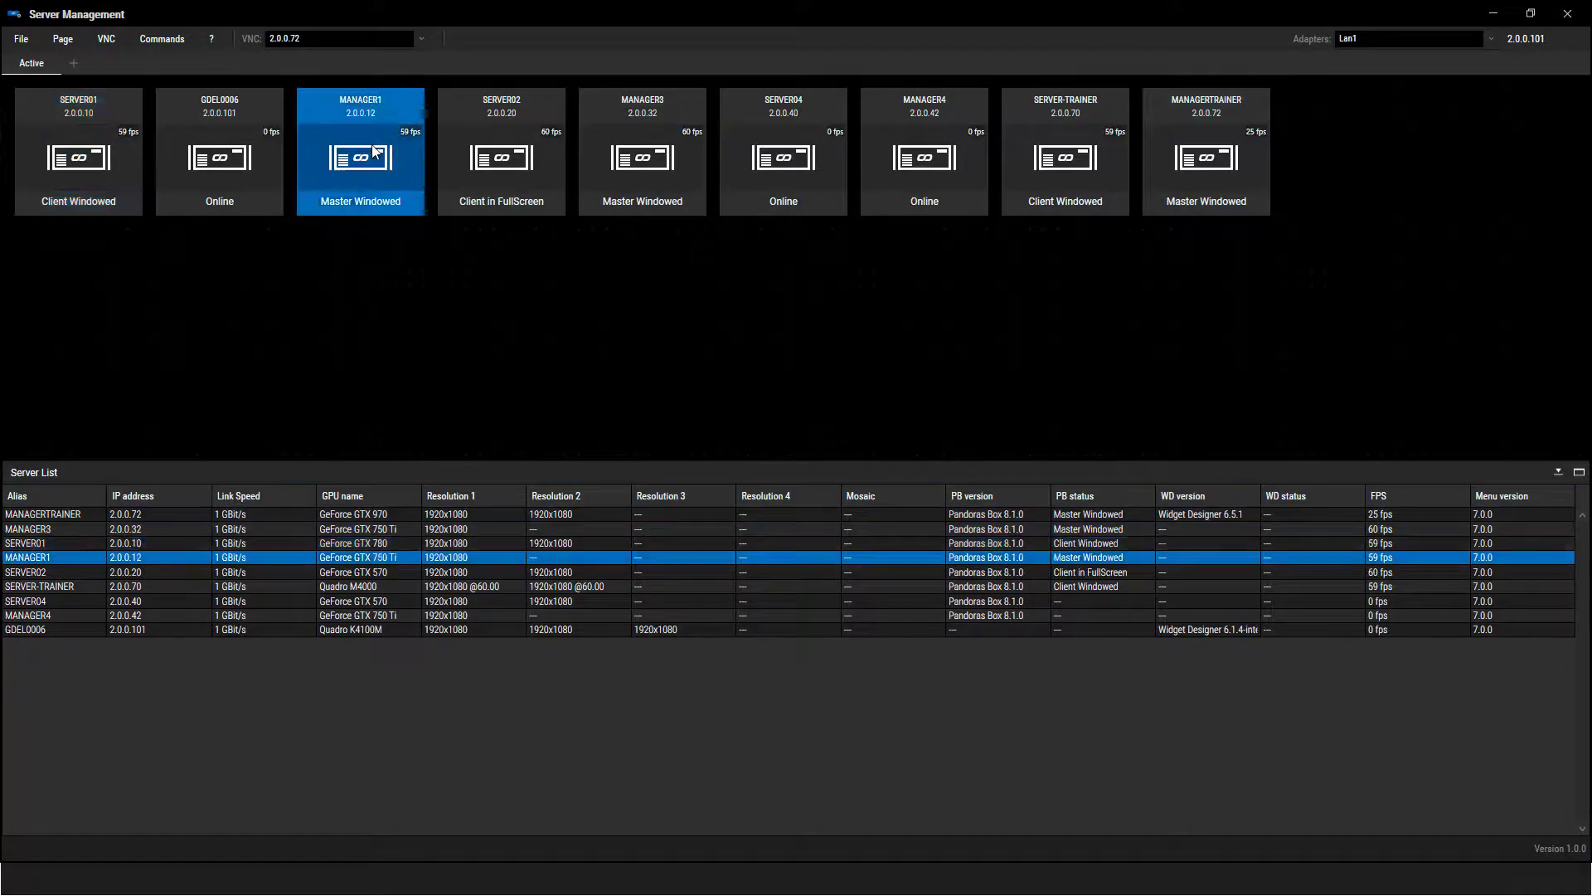
{"action": "left_click", "coordinate": [661, 177]}
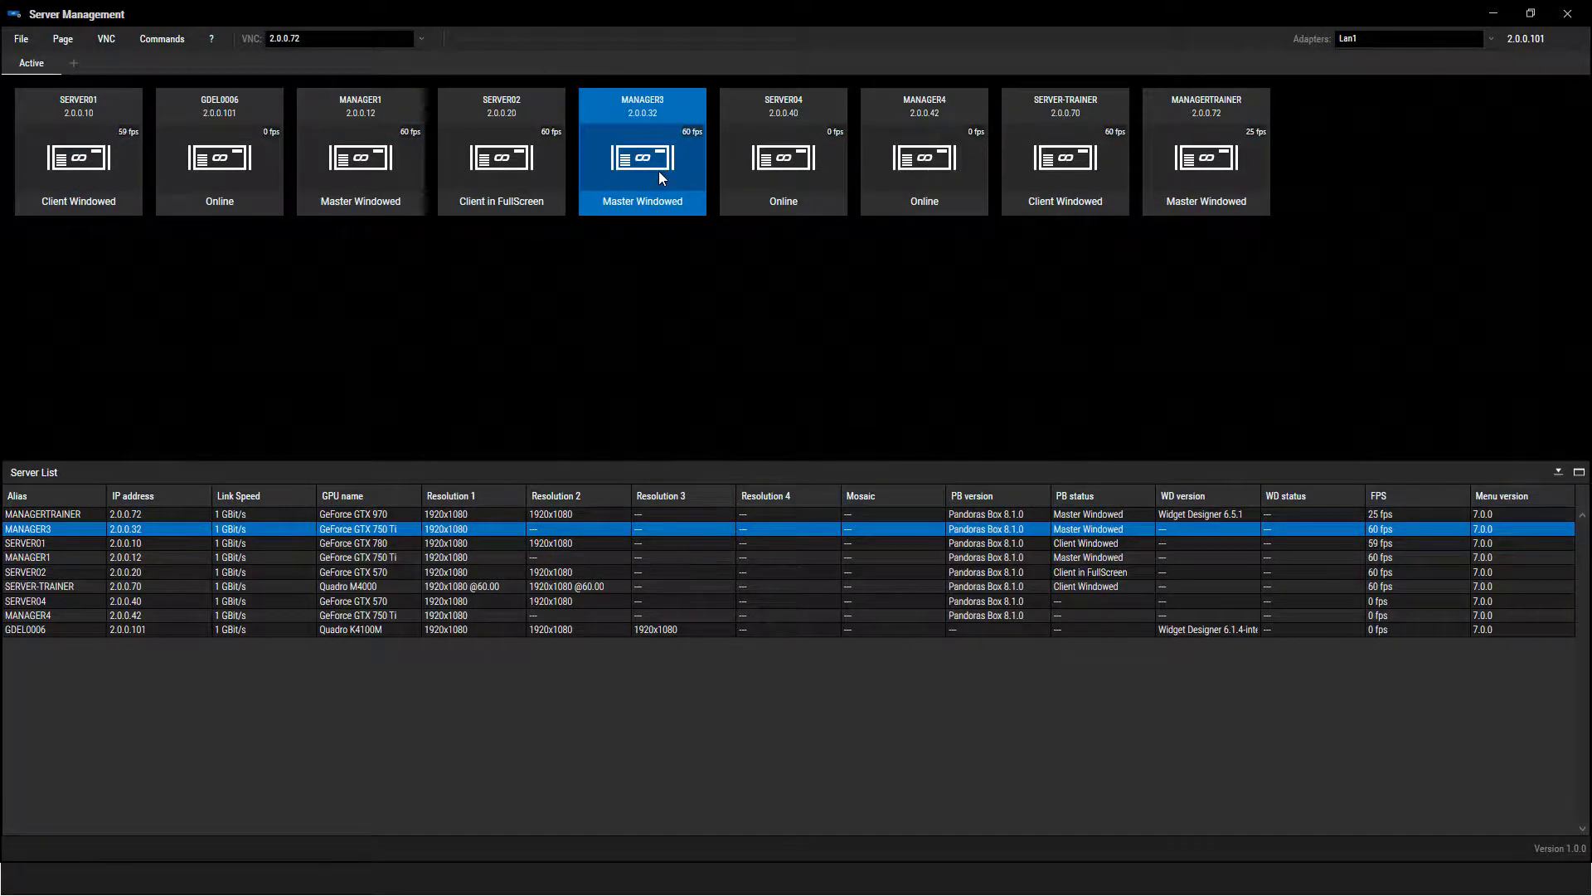